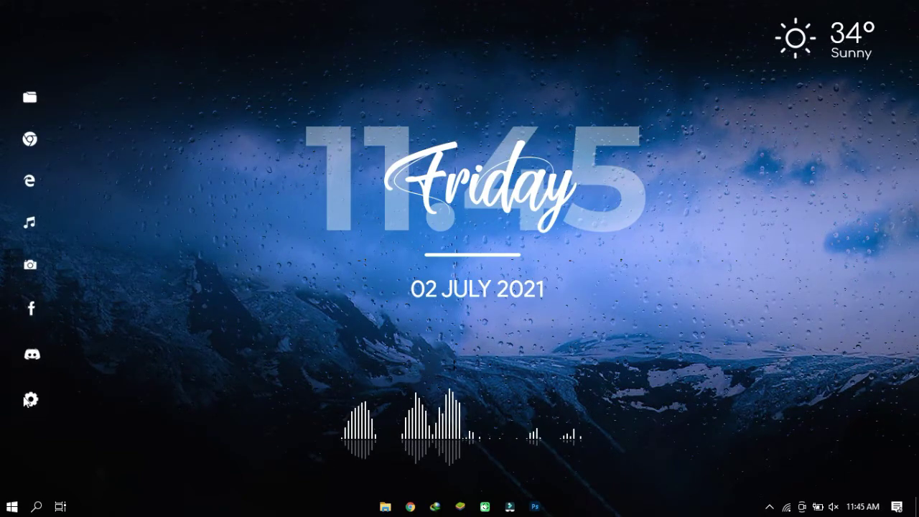
Step: Test the desktop dock's folder shortcut by opening This PC, maximizing its window and closing it
click(29, 108)
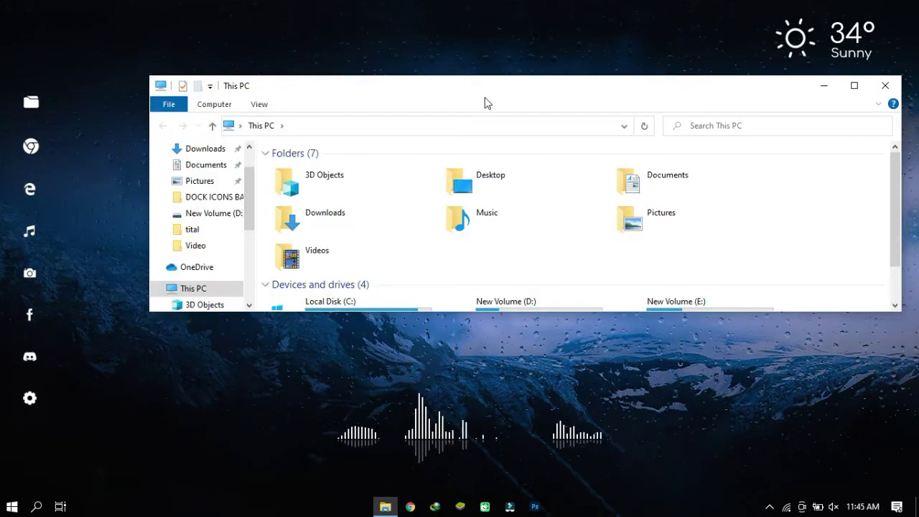
double_click(486, 90)
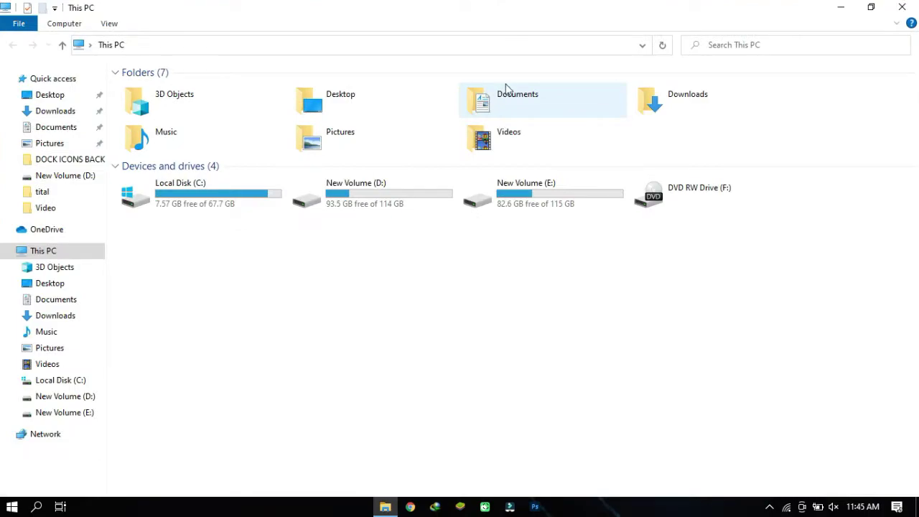
click(902, 7)
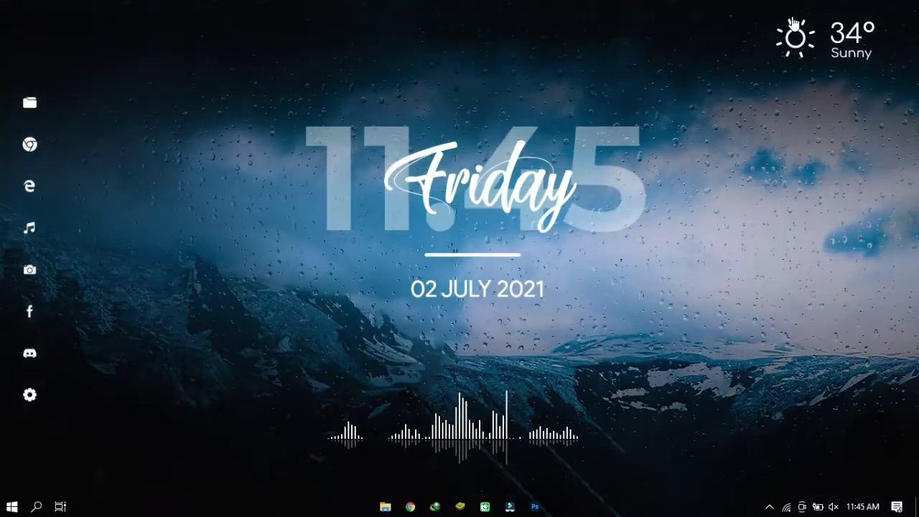
Step: Test the desktop dock's Chrome shortcut by opening the browser, maximizing its window and closing it
click(29, 144)
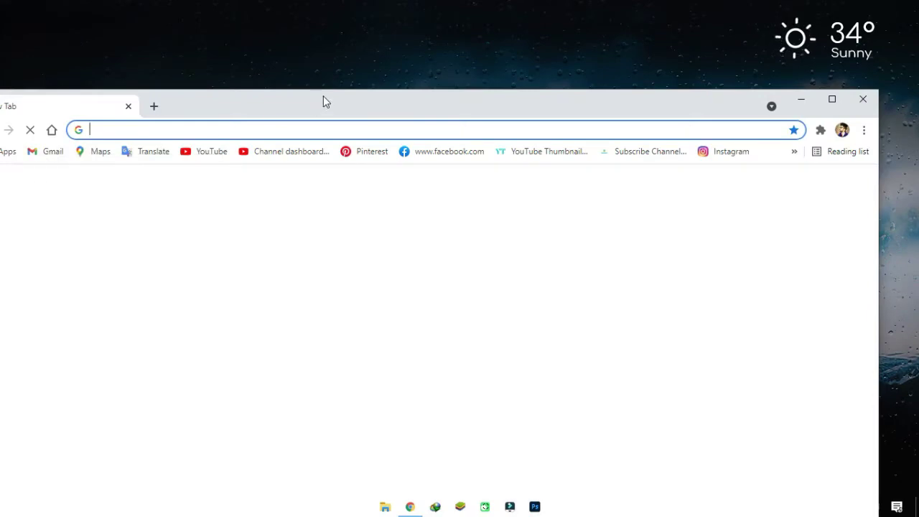
drag(323, 100, 372, 56)
double_click(371, 56)
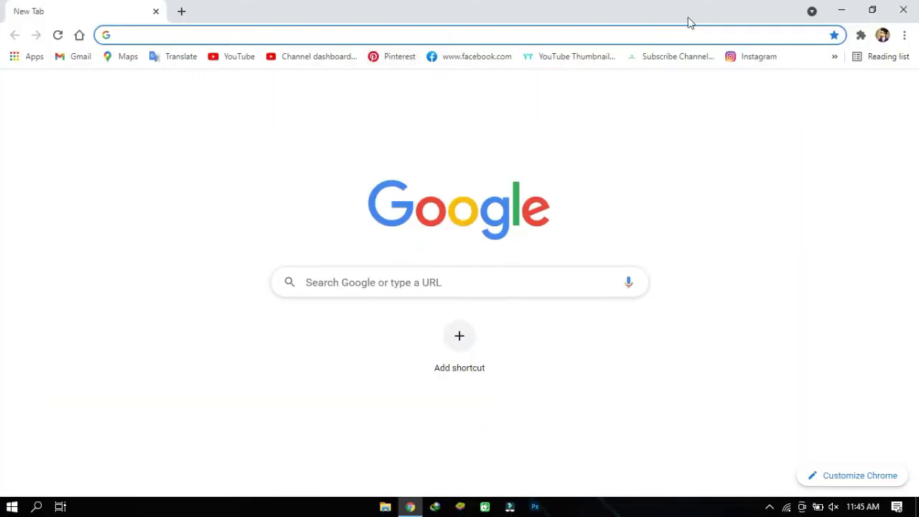
click(909, 8)
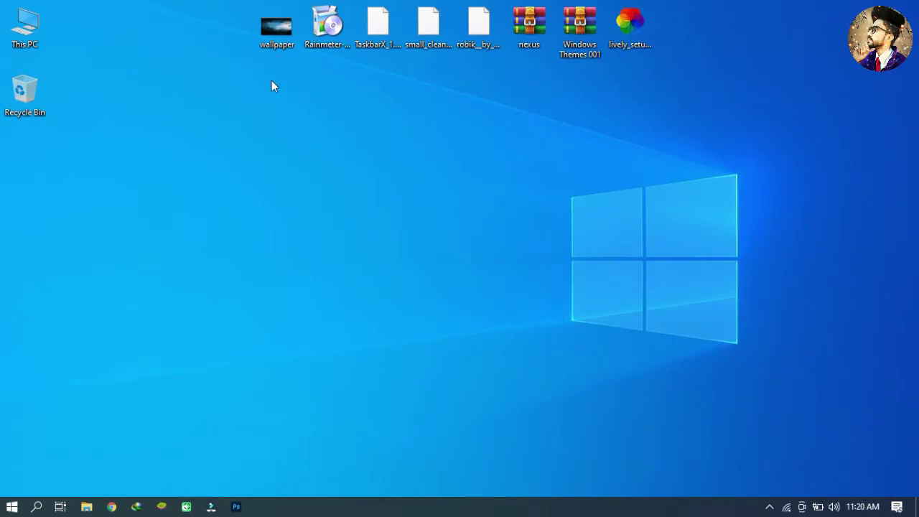
Step: Set the wallpaper image on the desktop as the desktop background
right_click(265, 33)
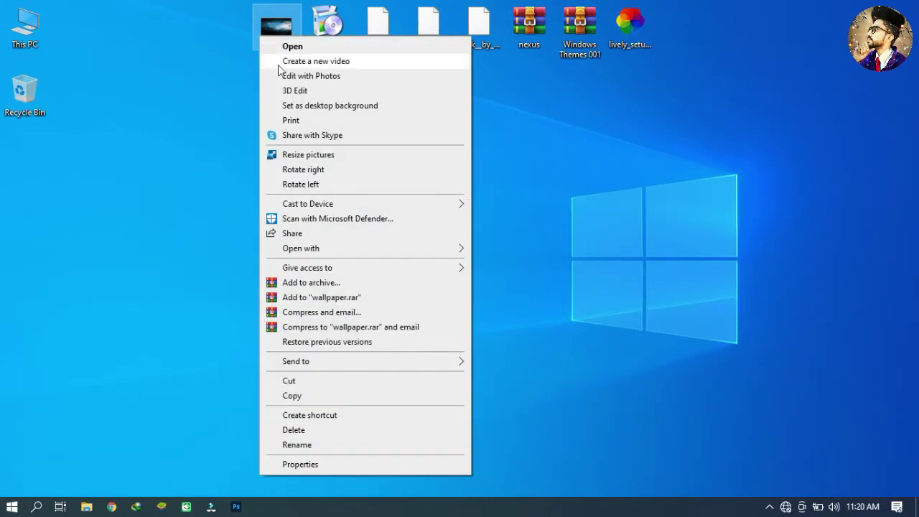
click(301, 106)
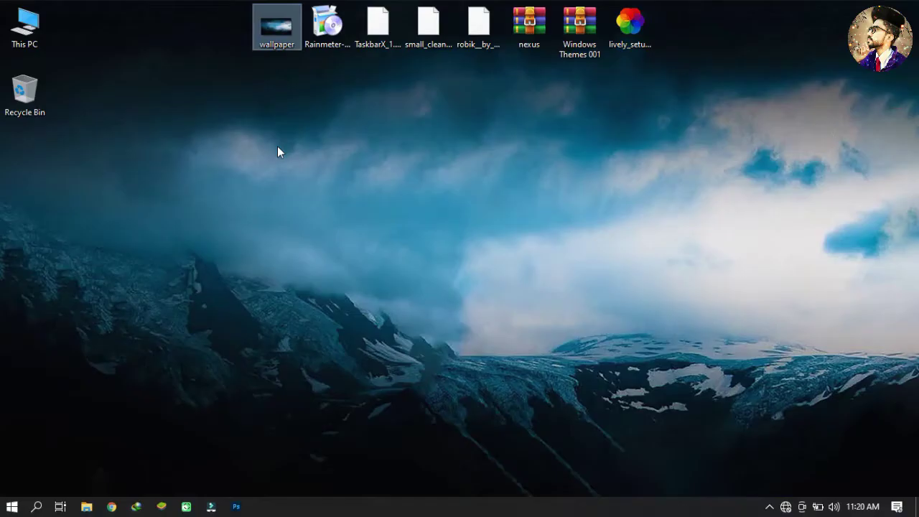
Step: Install the 64-bit version of Rainmeter 4.4 beta in English with launch on startup, and run it when setup finishes
right_click(330, 28)
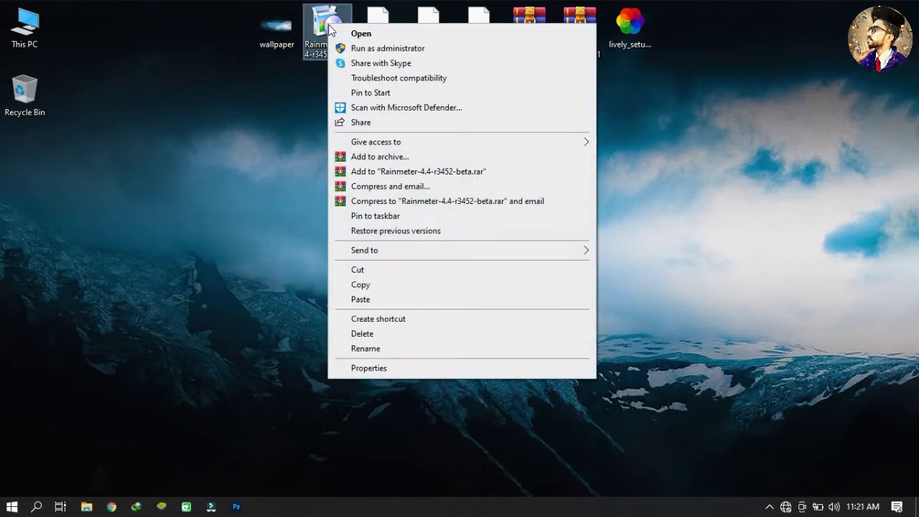
click(361, 34)
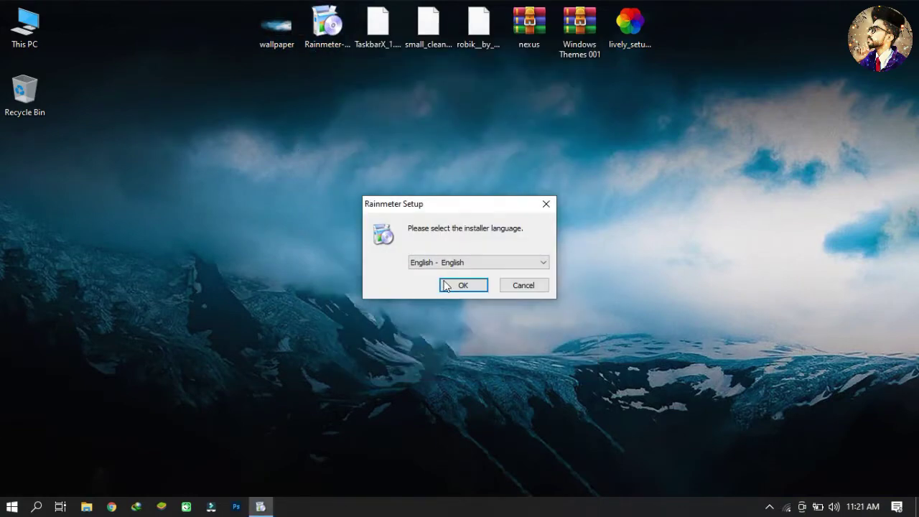
click(445, 286)
click(535, 361)
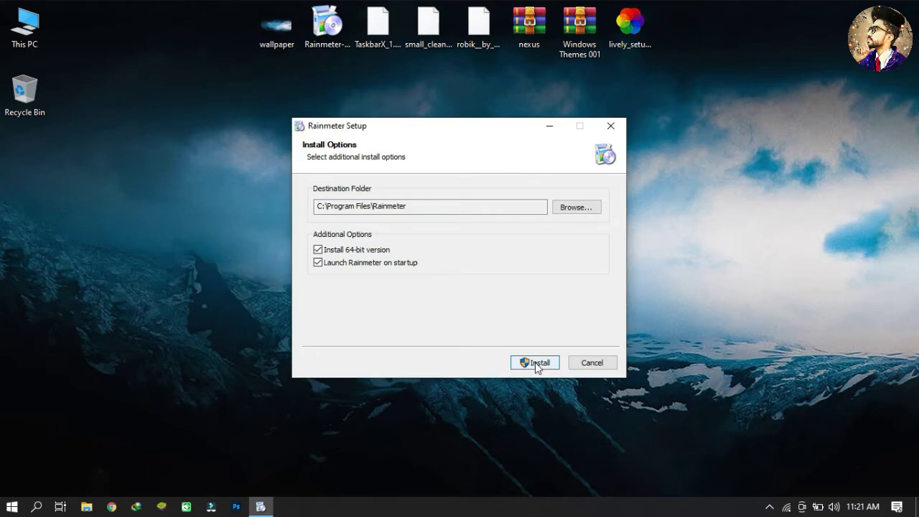
click(535, 362)
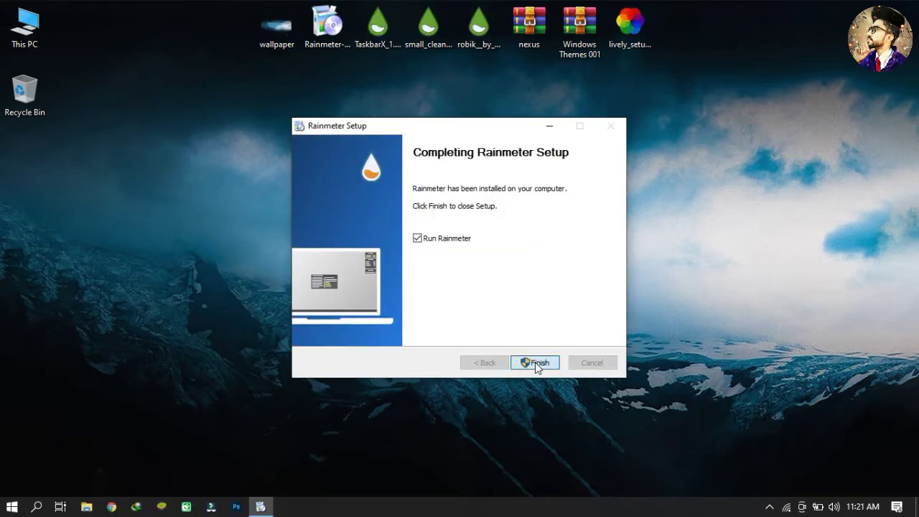
click(535, 362)
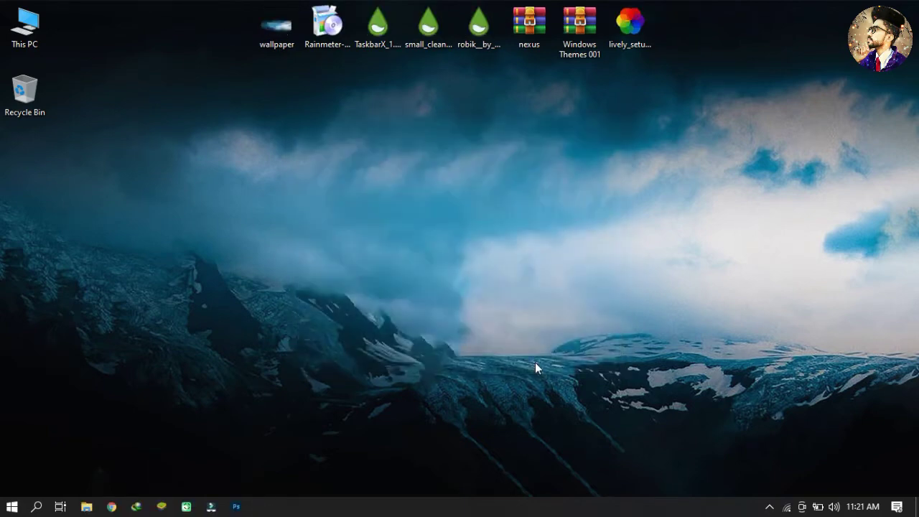
Step: Unload the default illustro Welcome, Disk, System and clock skins from the desktop
right_click(540, 335)
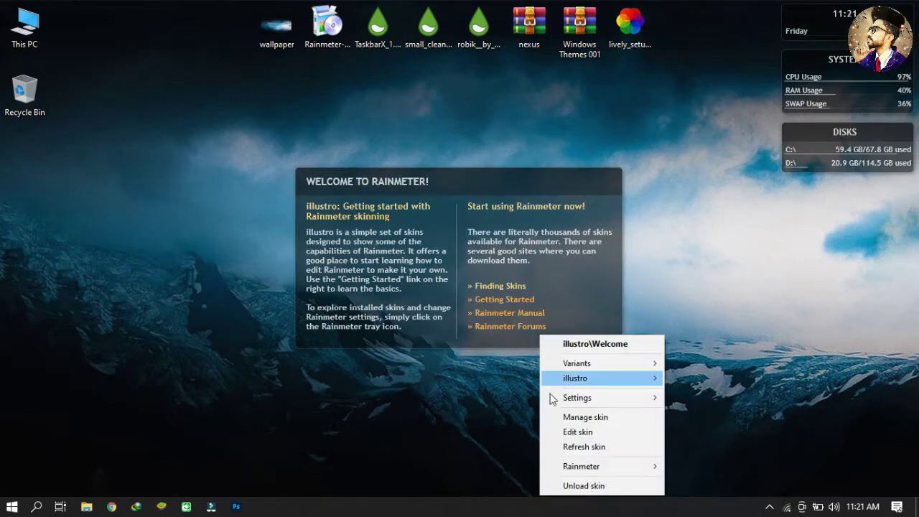
click(580, 486)
right_click(833, 144)
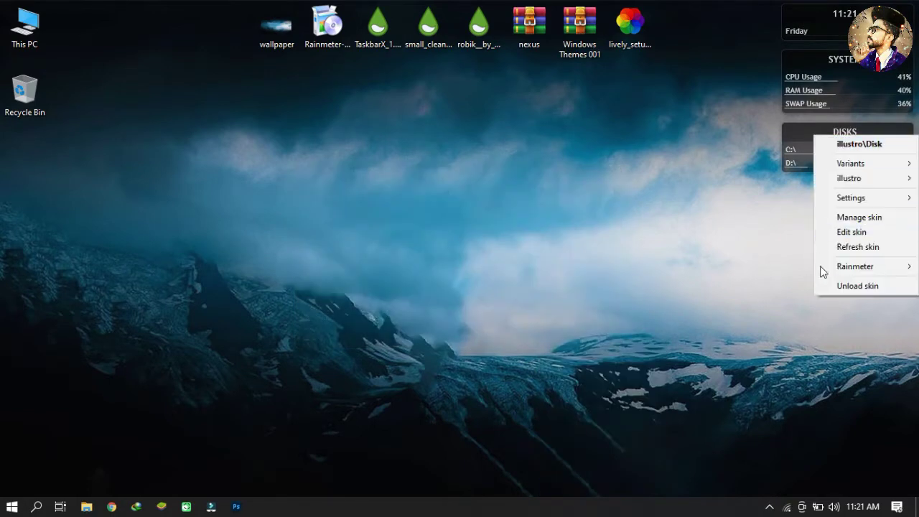
click(847, 286)
right_click(836, 102)
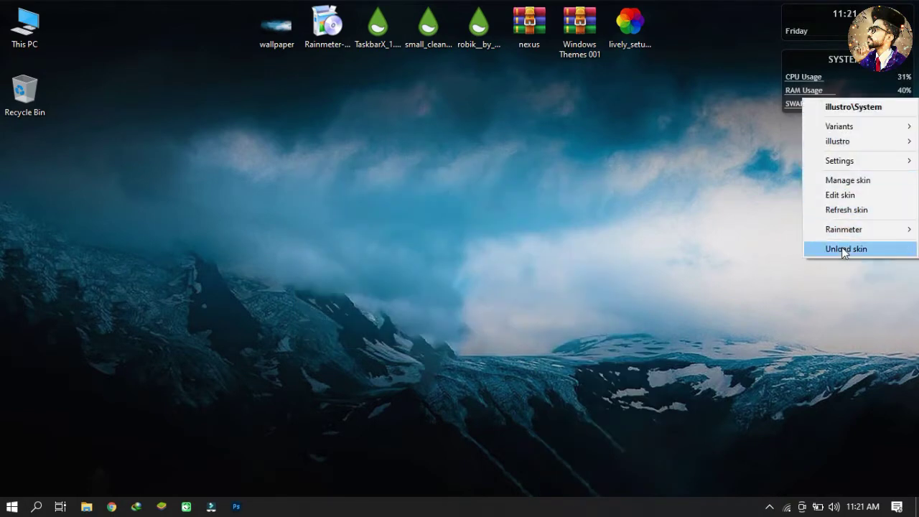
click(844, 249)
right_click(826, 32)
click(833, 187)
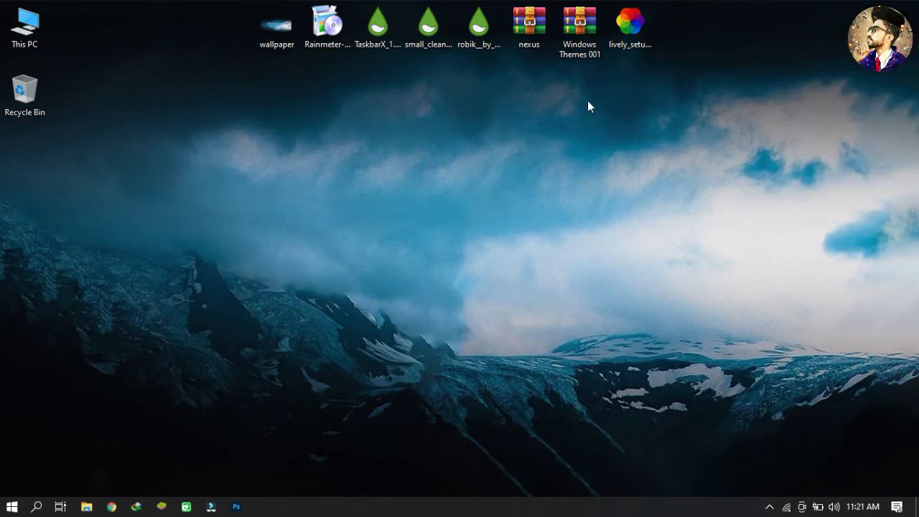
Step: Install the TaskbarX_1.6.2.0 Rainmeter skin package from the desktop
right_click(399, 40)
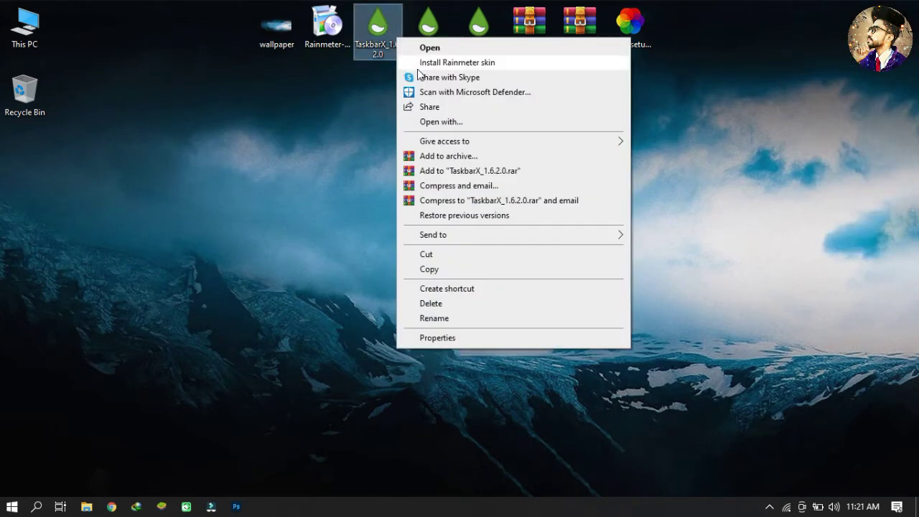
click(418, 69)
click(507, 379)
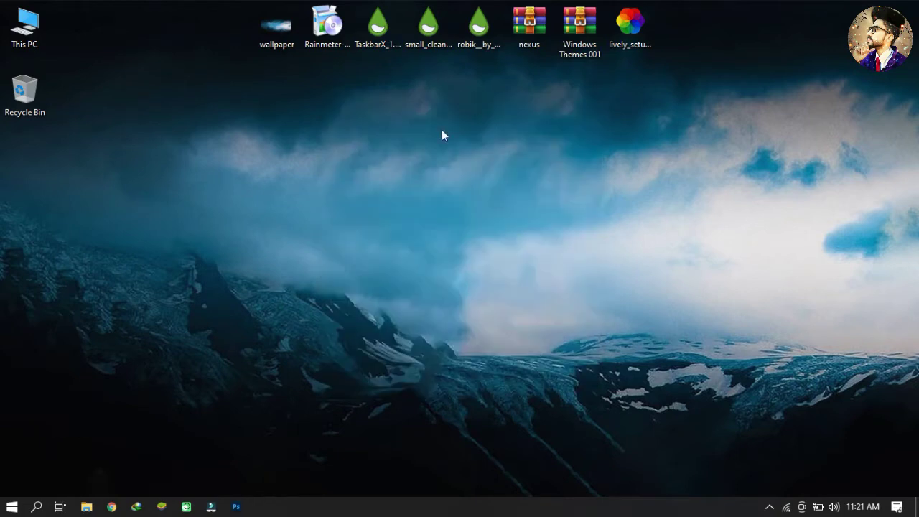
Step: Install the Small Clean Weather Rainmeter skin package with its included skins loaded
right_click(438, 41)
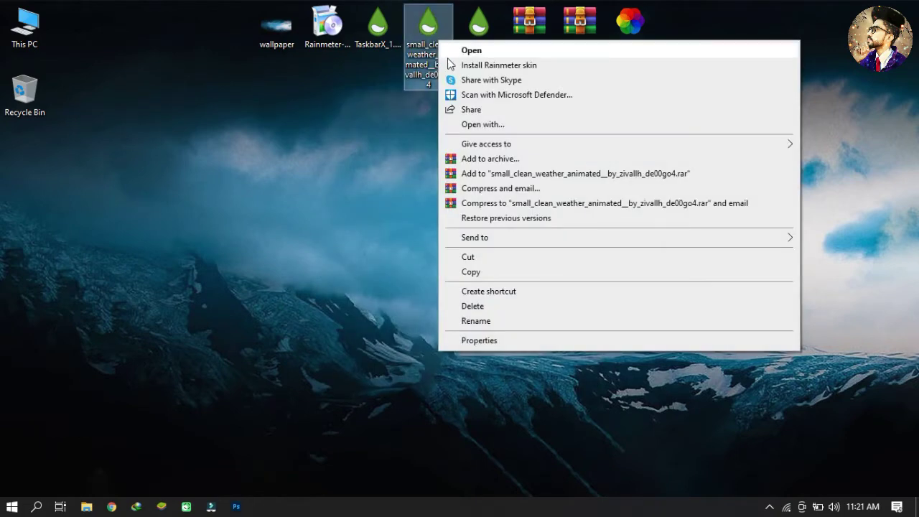
click(453, 66)
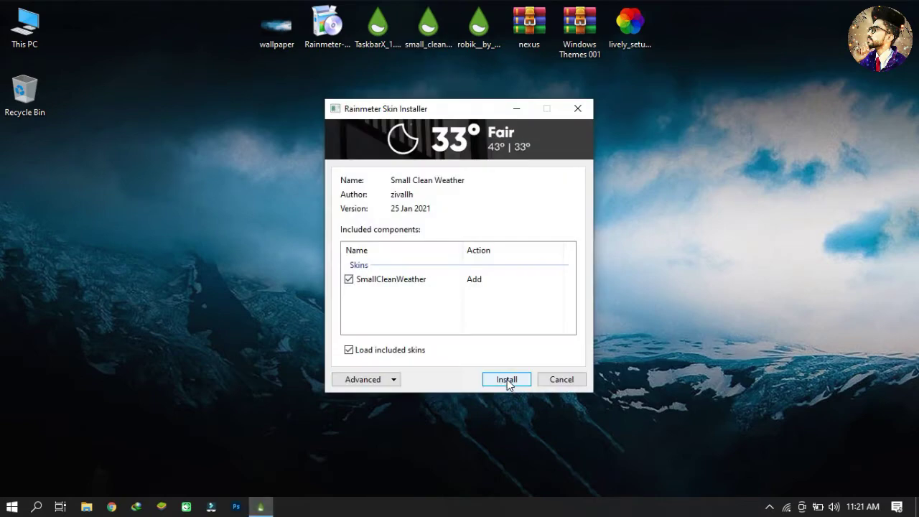
click(507, 380)
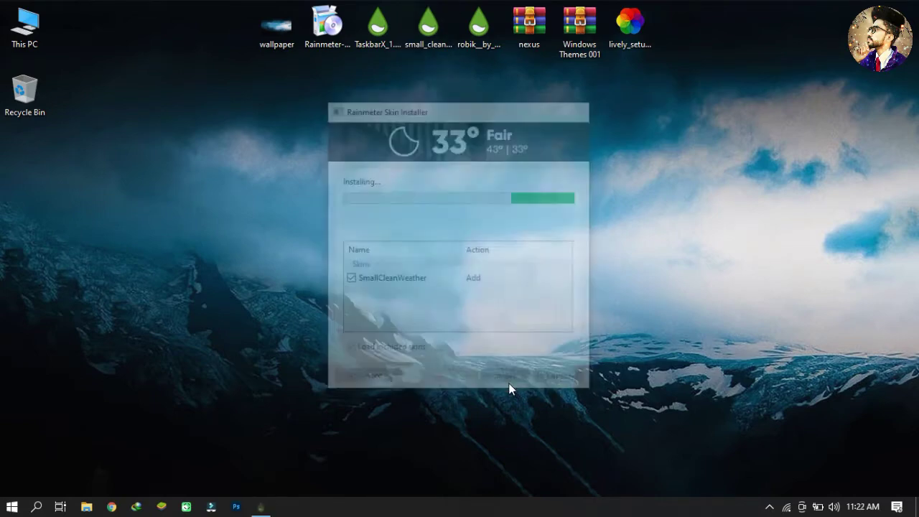
Step: Install the Robik Rainmeter skin package and apply its included layout
right_click(490, 45)
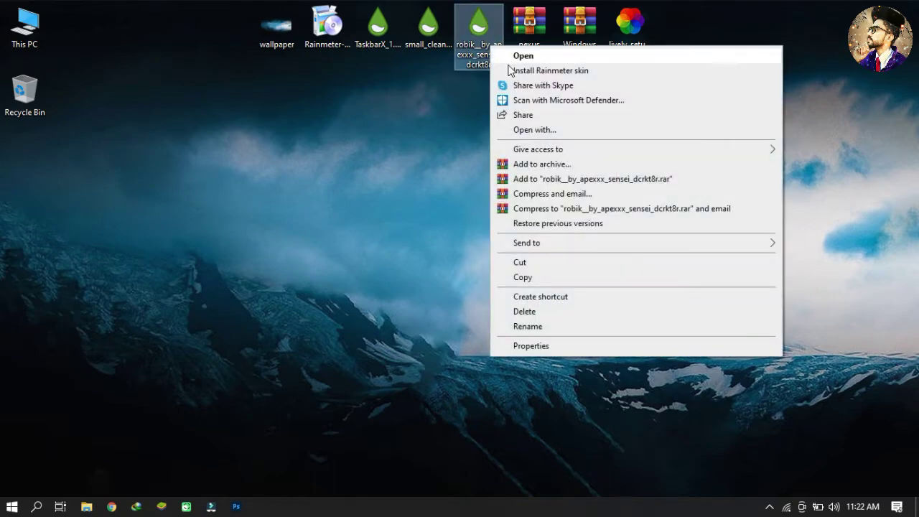
click(515, 72)
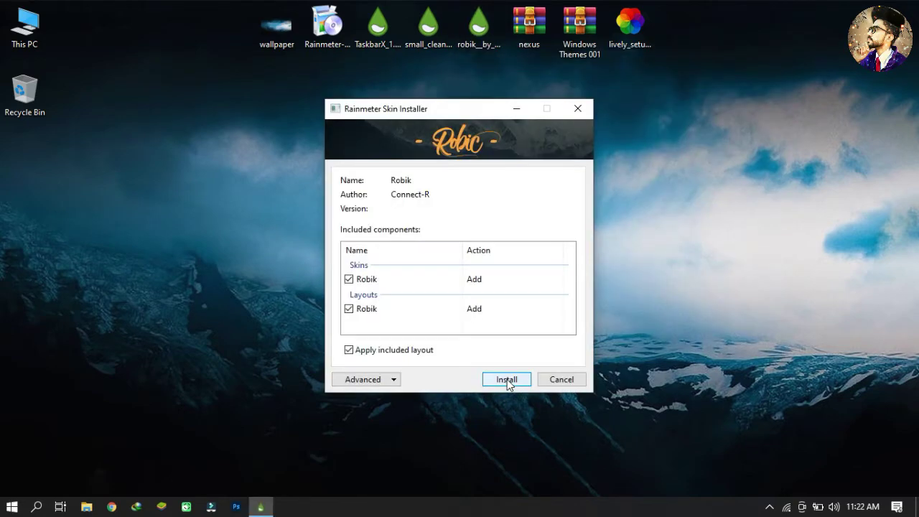
click(507, 380)
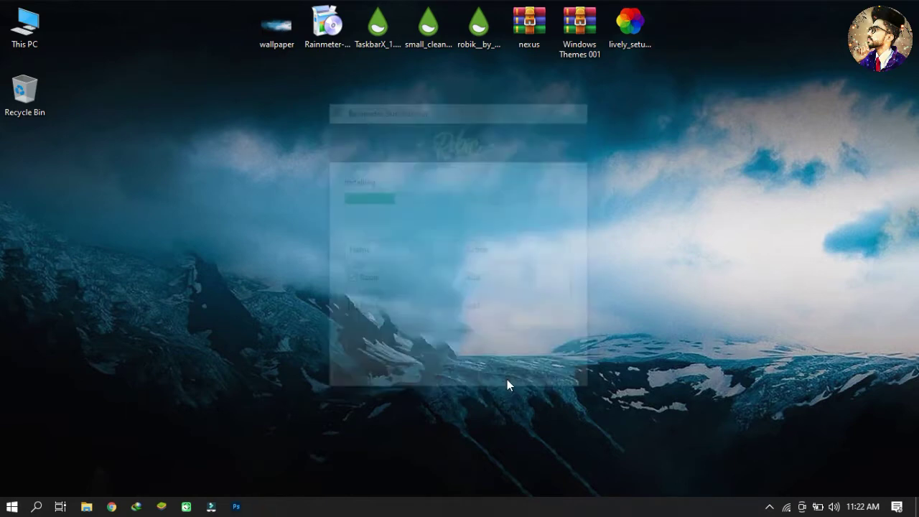
Step: Refresh all skins in the Rainmeter manager and load TaskbarX.ini to center the taskbar icons
click(769, 507)
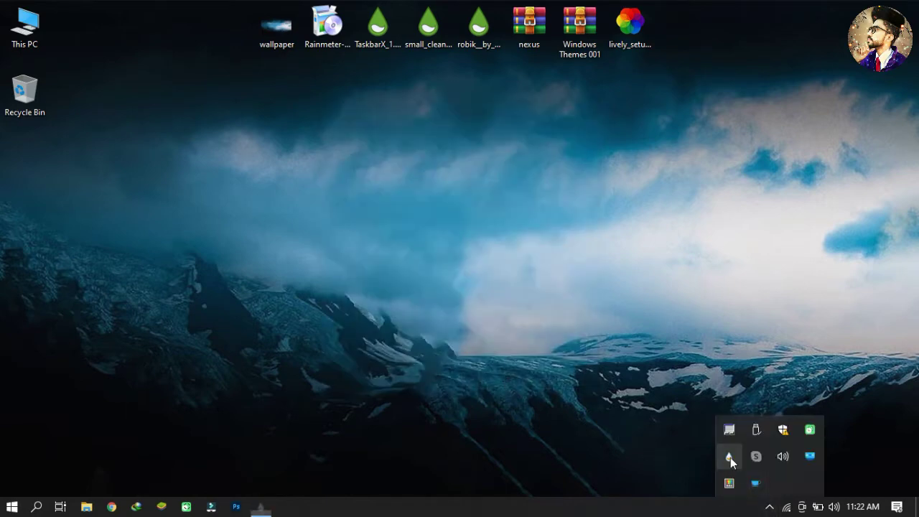
click(731, 458)
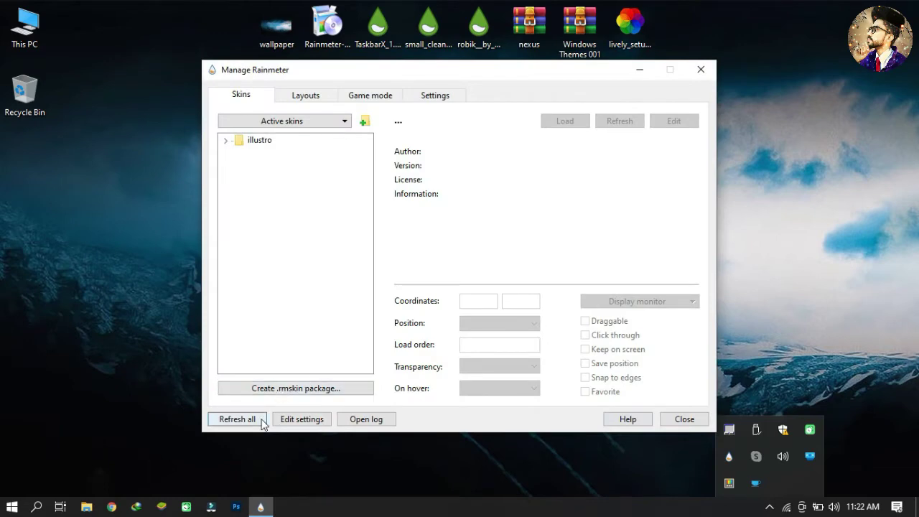
click(238, 420)
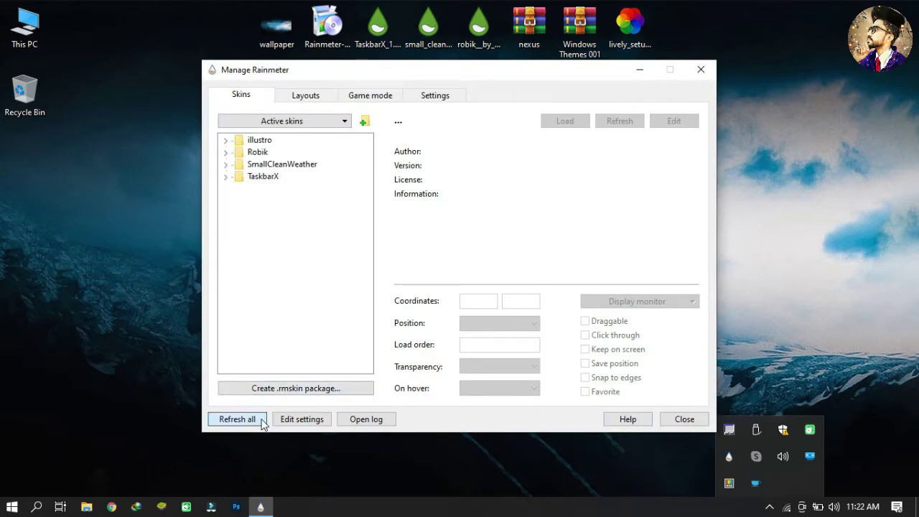
click(227, 176)
click(268, 189)
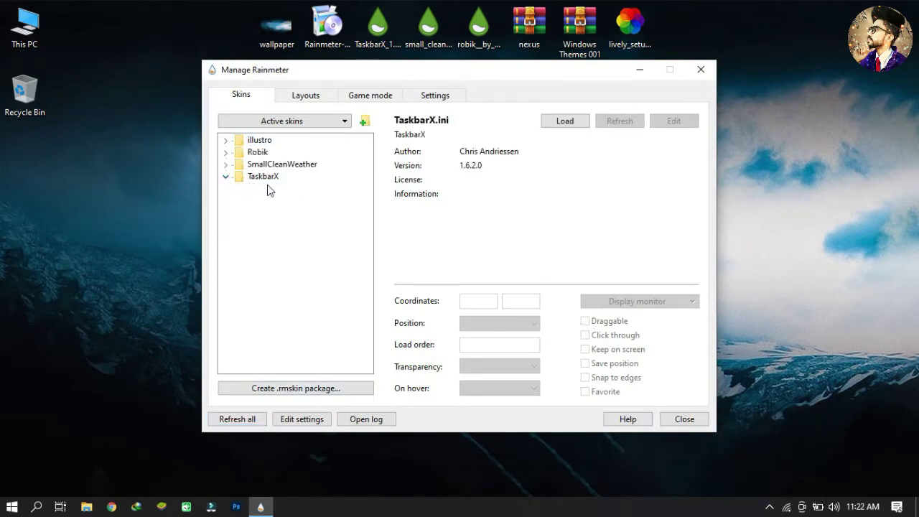
click(558, 122)
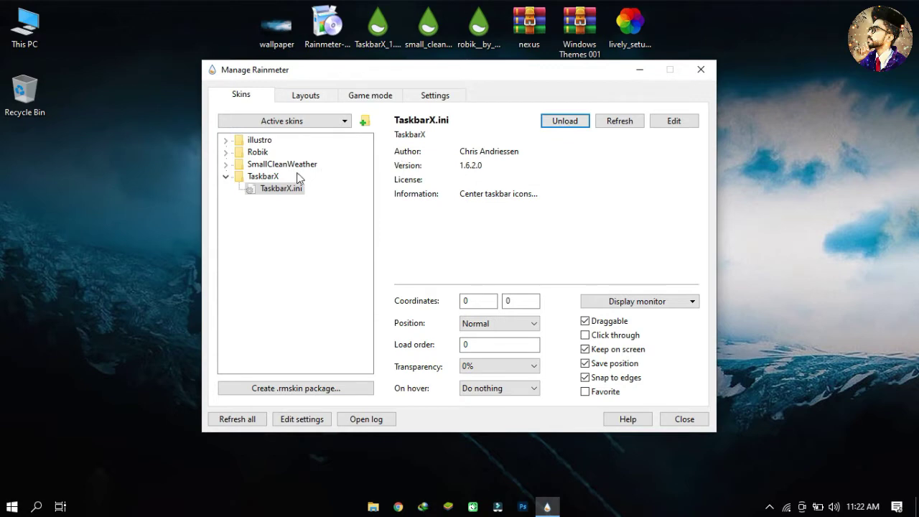
Step: Load the SmallCleanWeather High Low - Fade Effect.ini skin and place its widget at about 1066, 19 near the desktop's upper-right corner
click(232, 178)
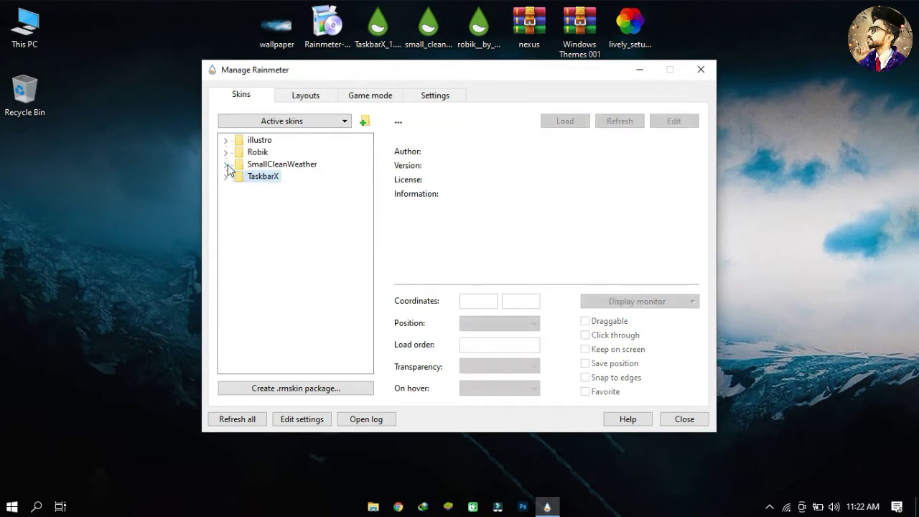
click(227, 165)
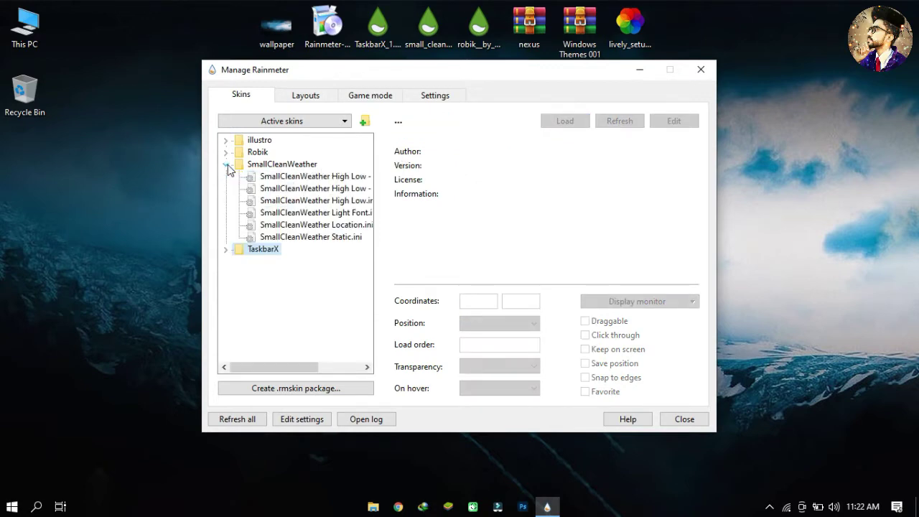
click(290, 190)
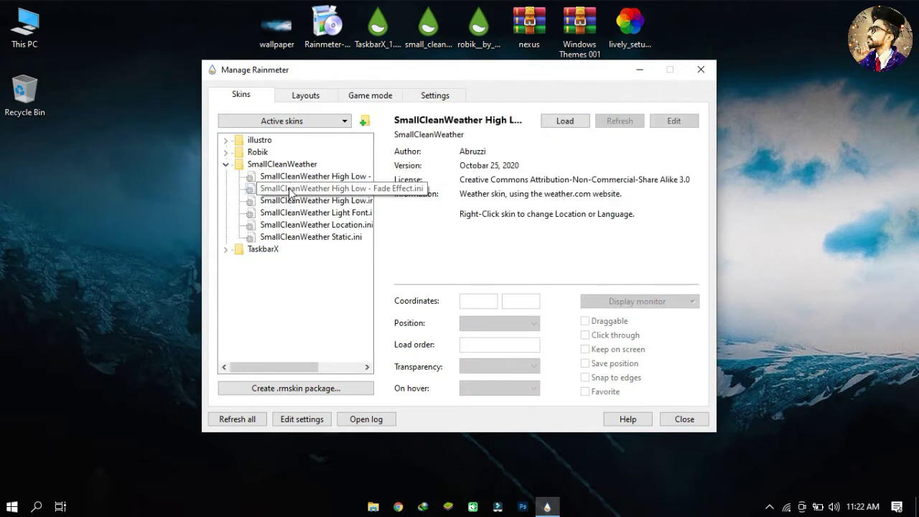
click(556, 122)
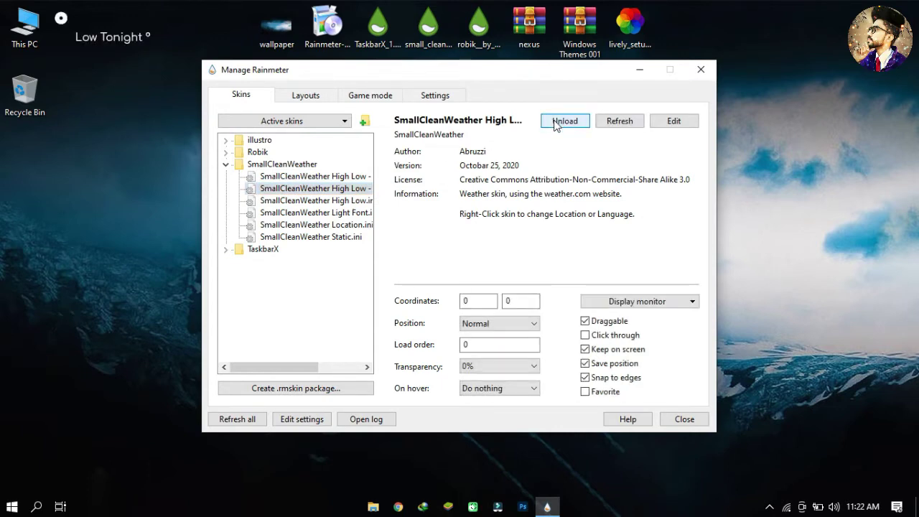
drag(92, 33, 810, 45)
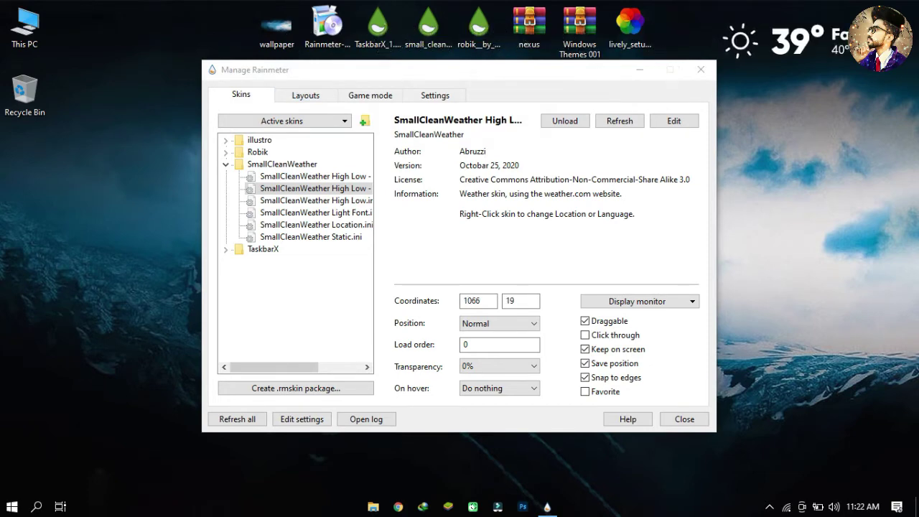
Step: Load the Robik Clock.ini skin and move its widget to about 289, 93, clear of the manager window
click(227, 164)
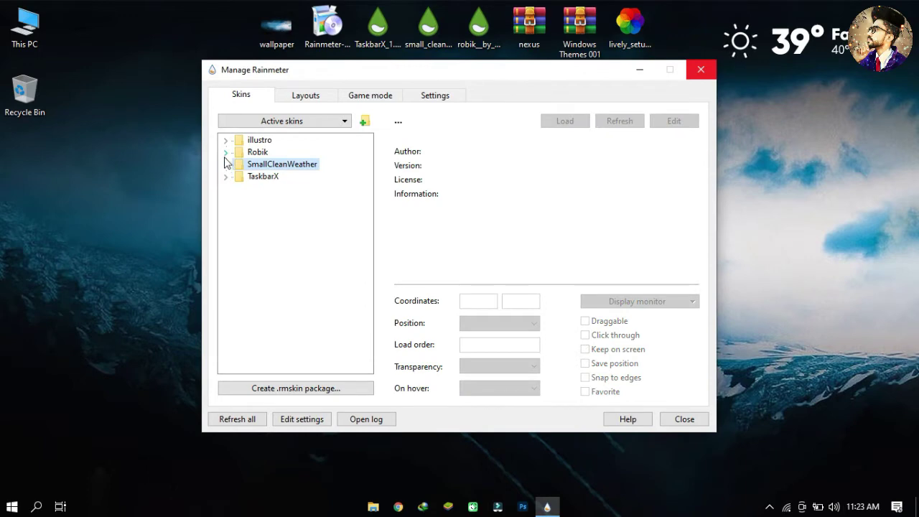
click(226, 152)
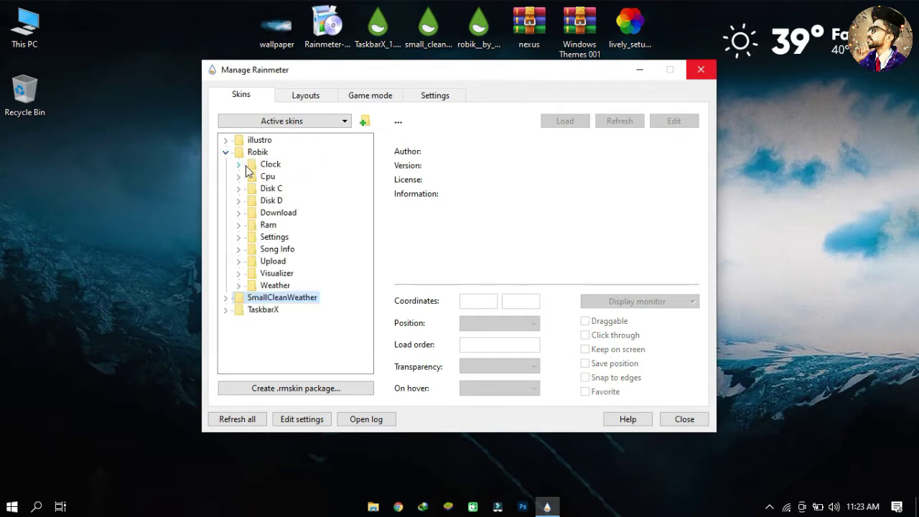
click(239, 164)
click(267, 176)
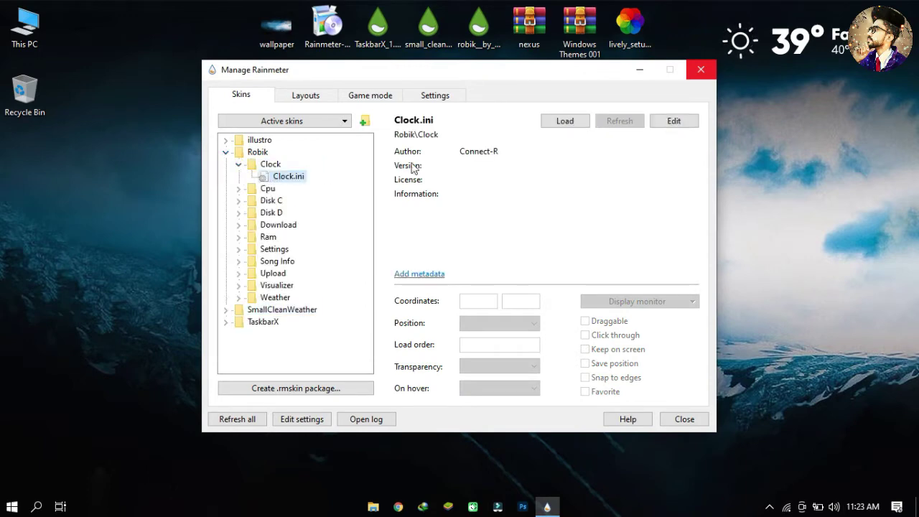
click(564, 122)
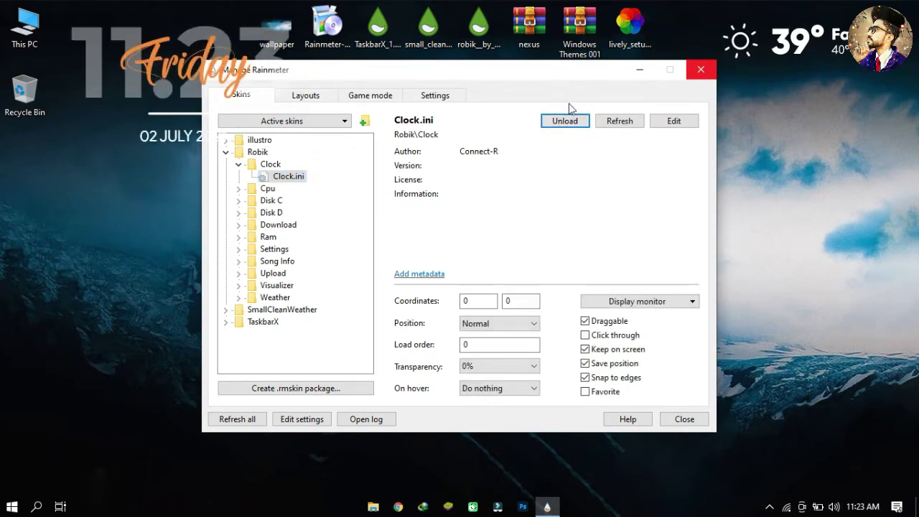
drag(591, 71, 772, 206)
drag(212, 78, 405, 139)
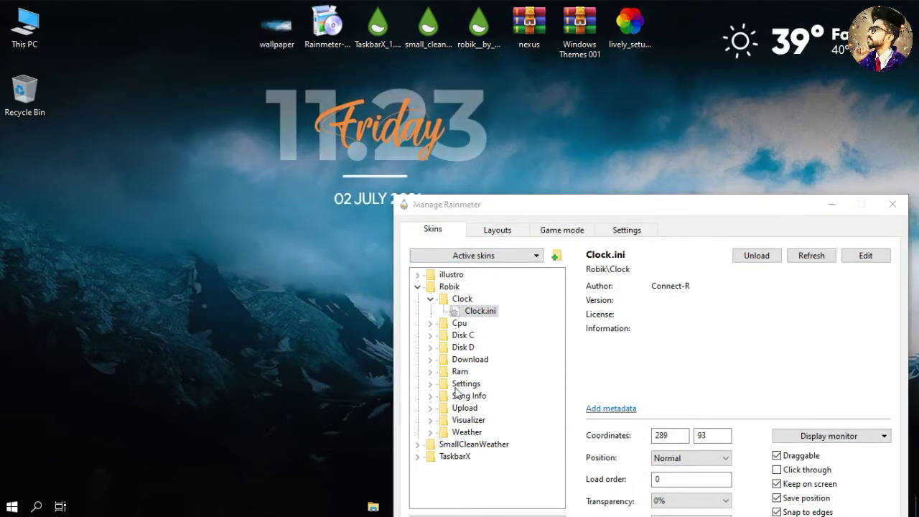
Step: Load the Robik Visualizer.ini skin with its default placement
click(433, 421)
click(485, 431)
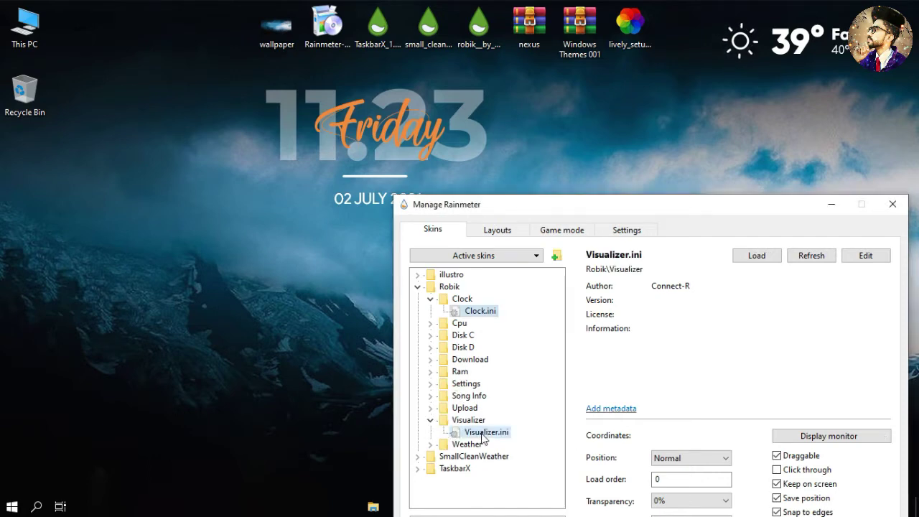
click(748, 255)
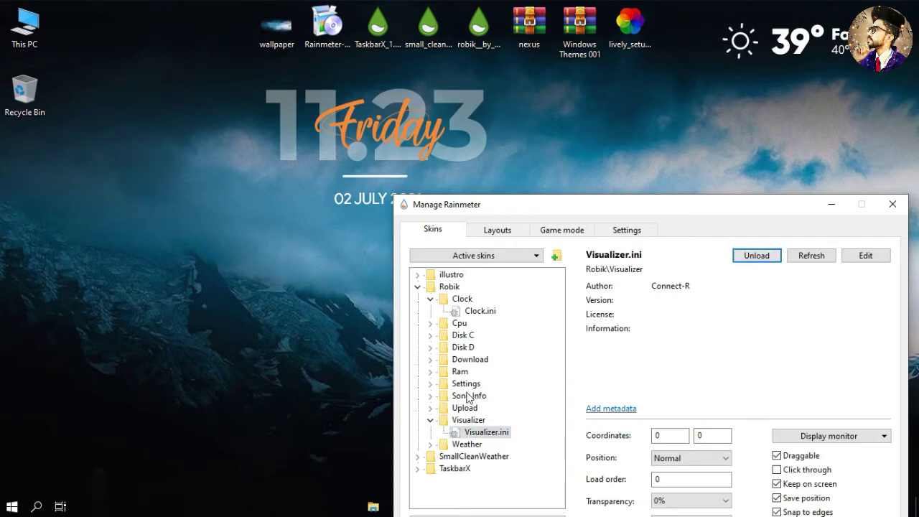
Step: Load the Robik Settings.ini skin to bring up its color and media player options
click(441, 385)
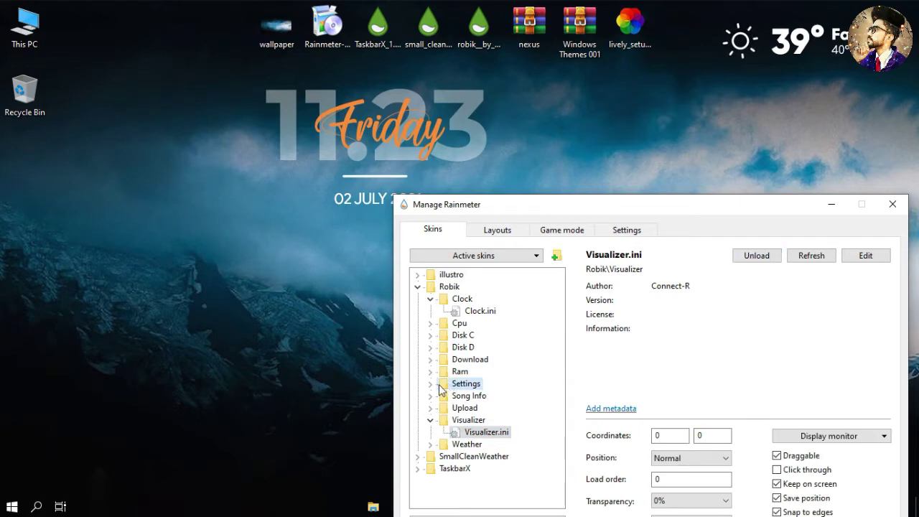
click(430, 384)
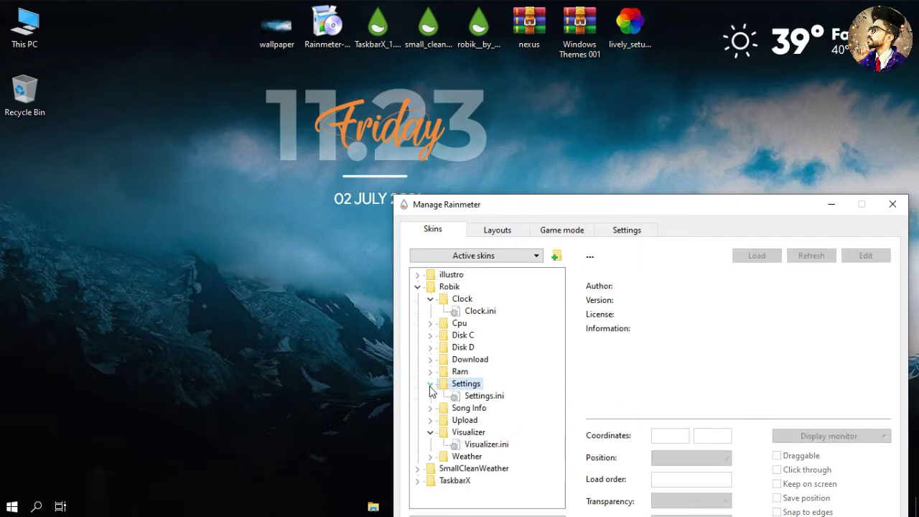
click(480, 396)
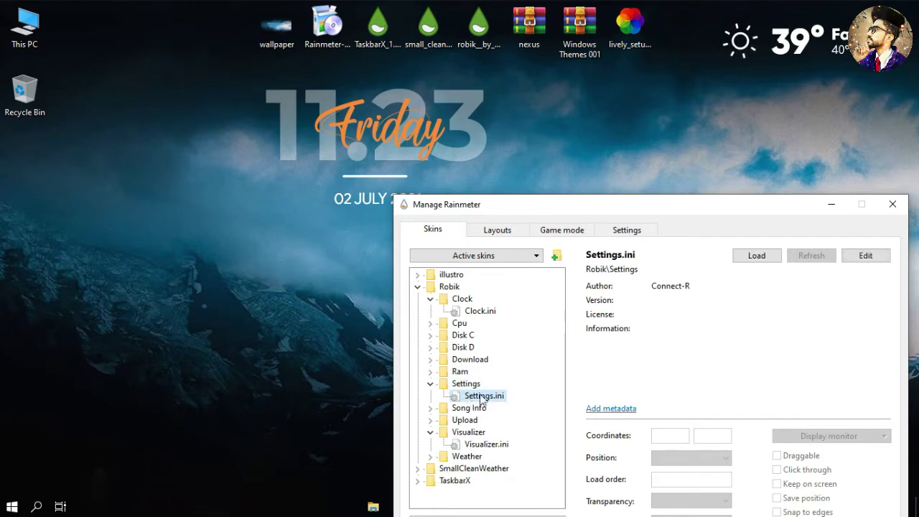
click(740, 257)
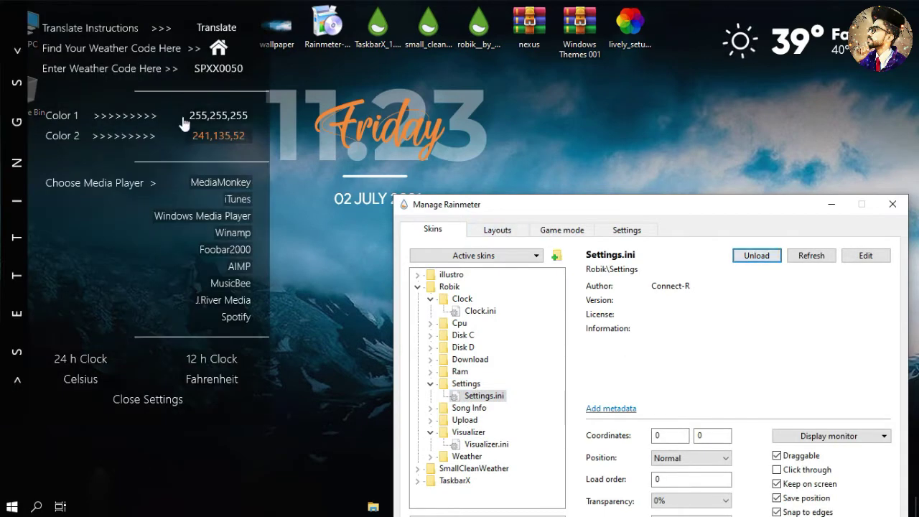
Step: Change Color 2 of the Robik skins from orange to white
click(203, 140)
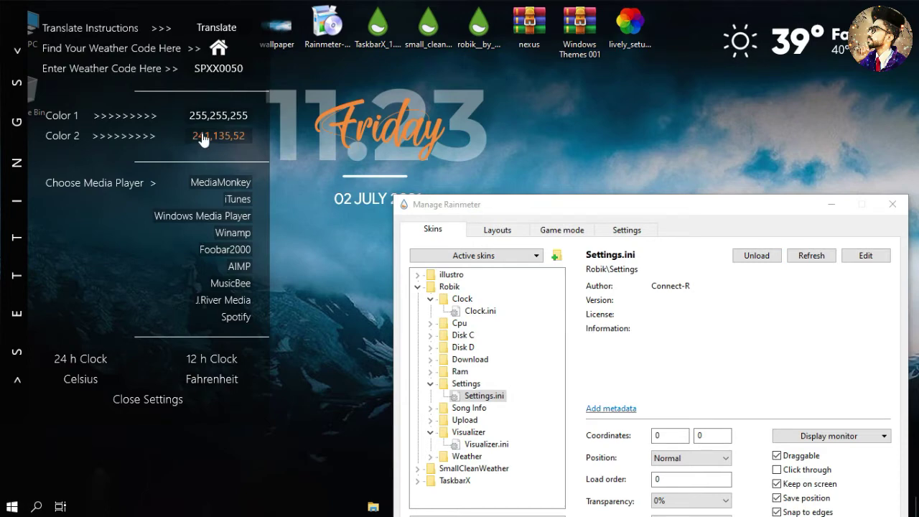
click(440, 185)
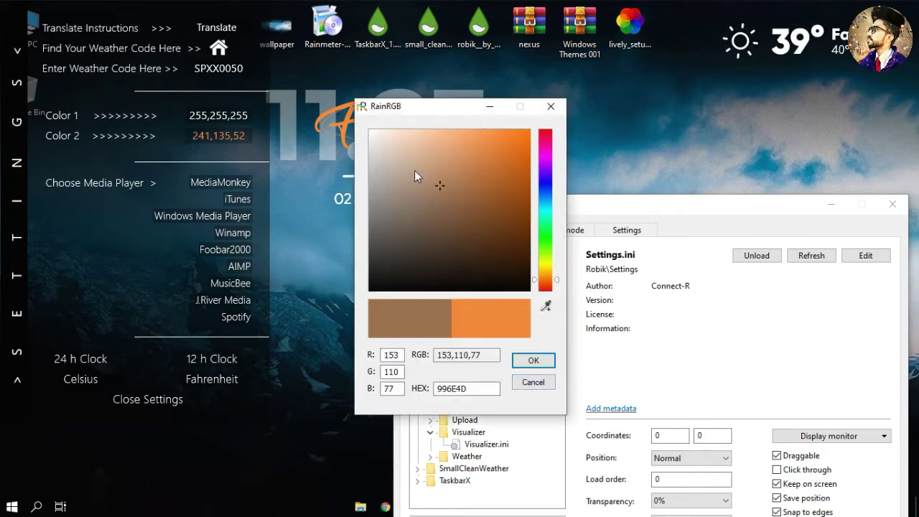
drag(414, 176, 348, 131)
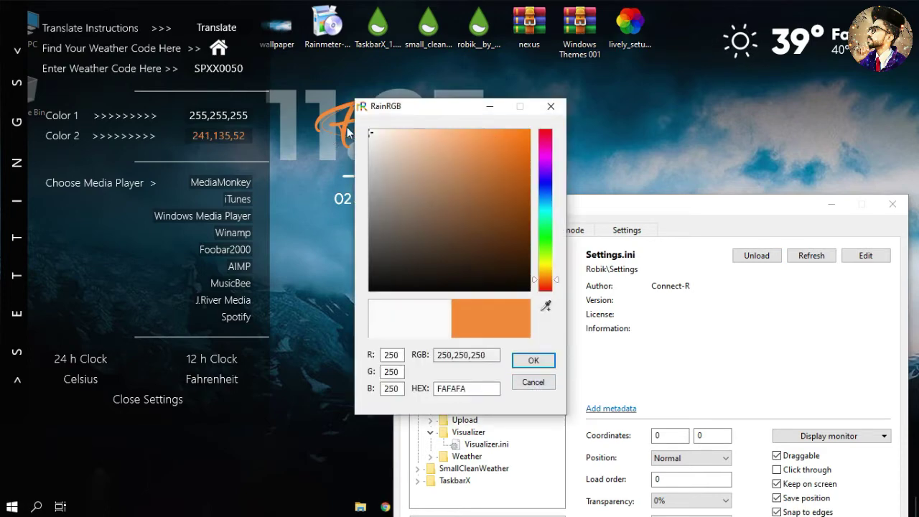
click(528, 360)
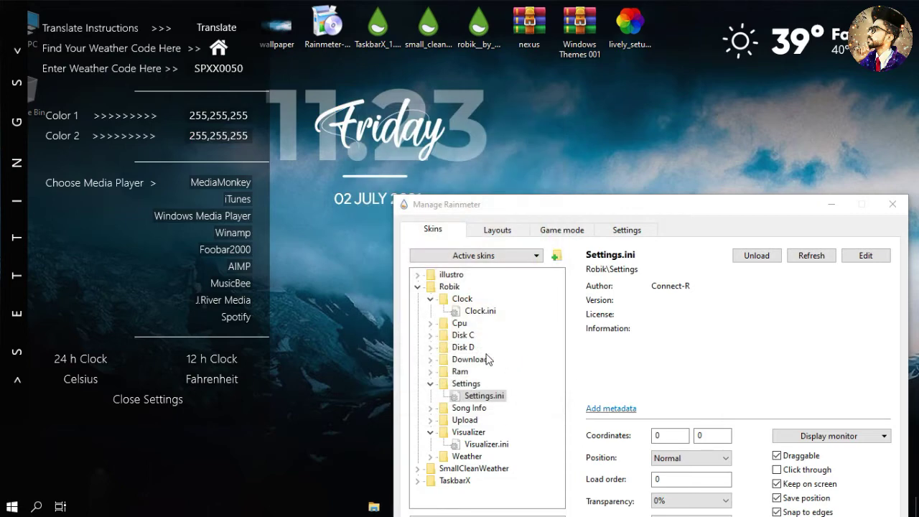
Step: Choose Windows Media Player as the Robik media player, then close the skin settings and the Rainmeter manager
click(196, 221)
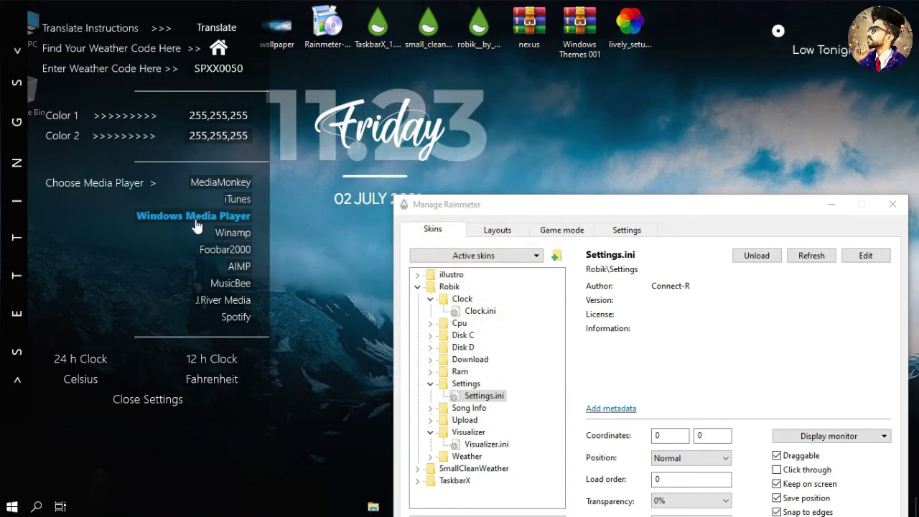
click(154, 403)
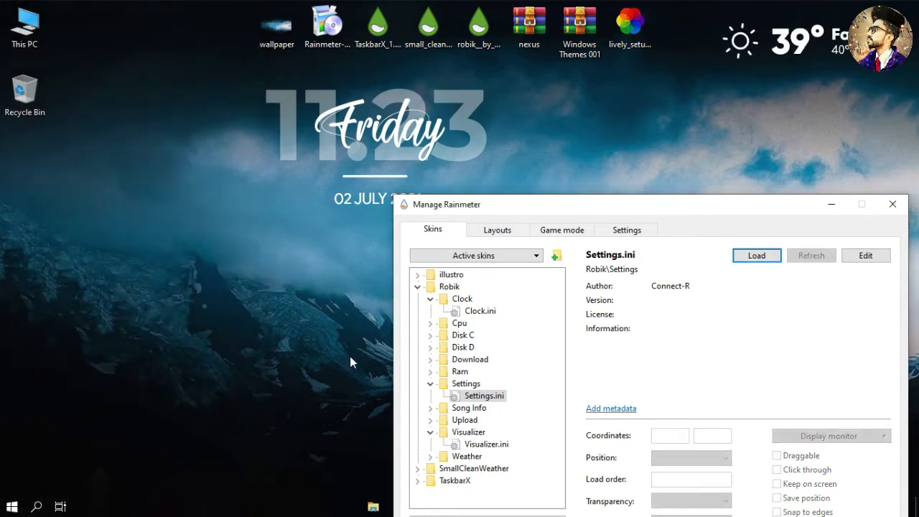
click(892, 207)
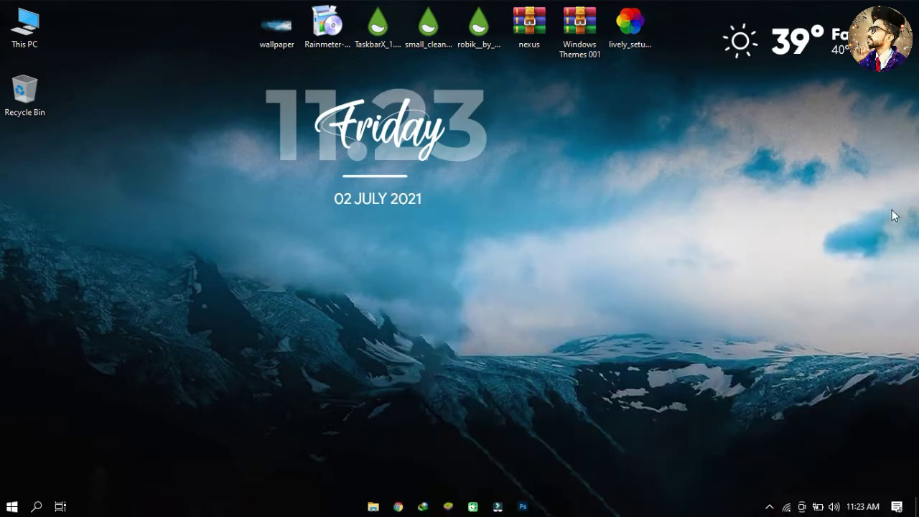
Step: Center the clock on the desktop at a larger size and place the visualizer below it, just above the taskbar
drag(397, 149, 500, 237)
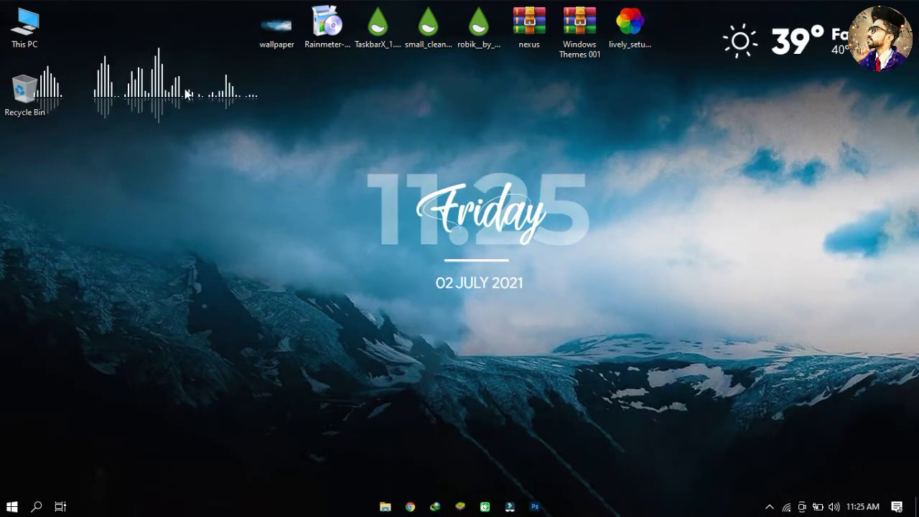
drag(189, 91, 521, 429)
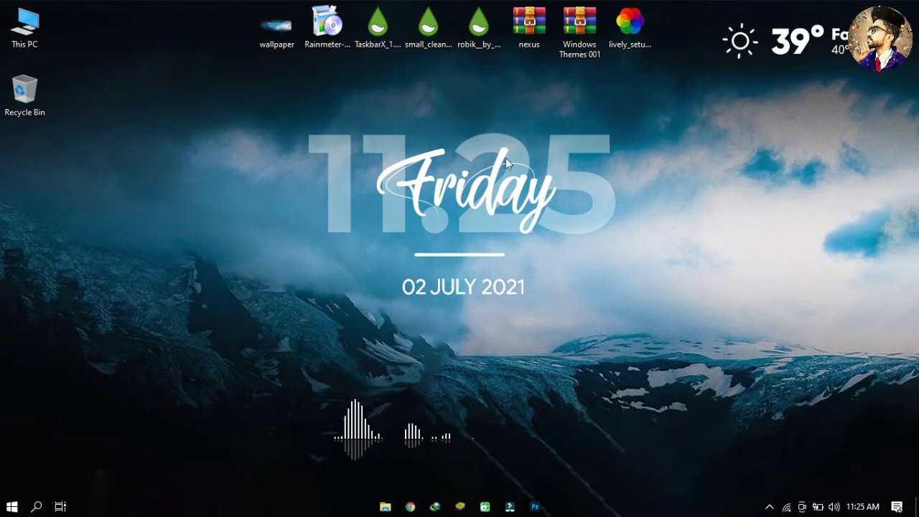
Step: Open the weather skin's WeatherComJSONVariables file for editing in a maximized Notepad window
right_click(782, 35)
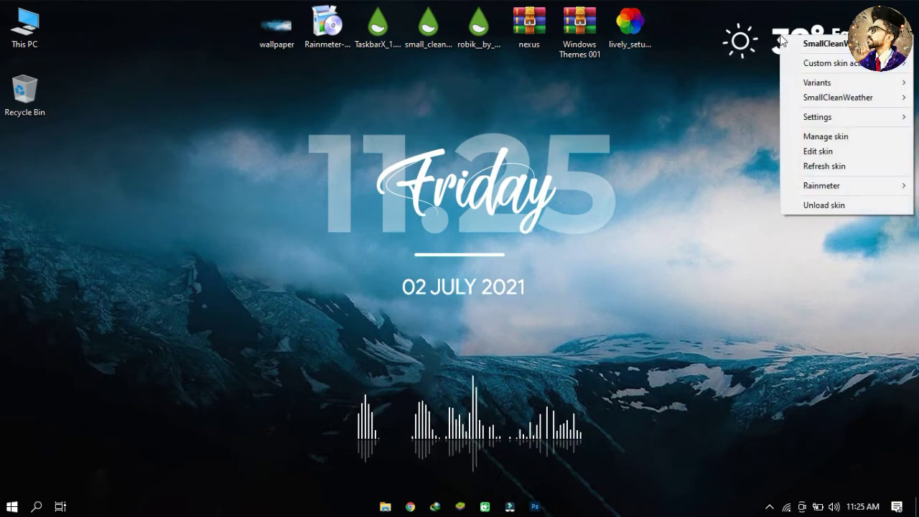
mouse_move(795, 64)
click(740, 95)
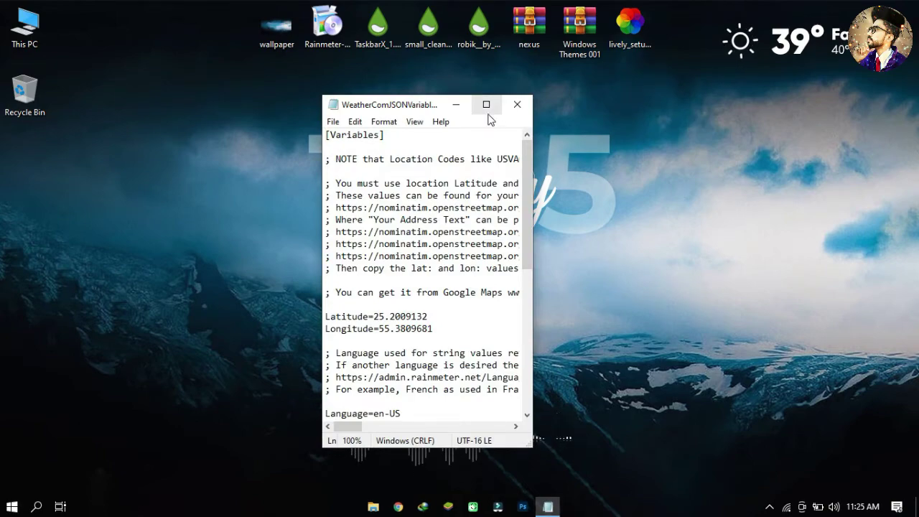
click(487, 105)
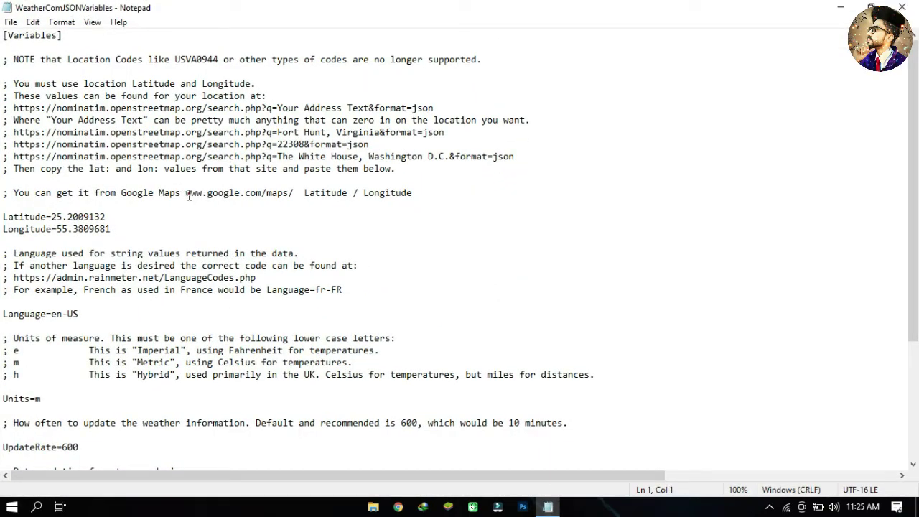
drag(225, 203, 297, 194)
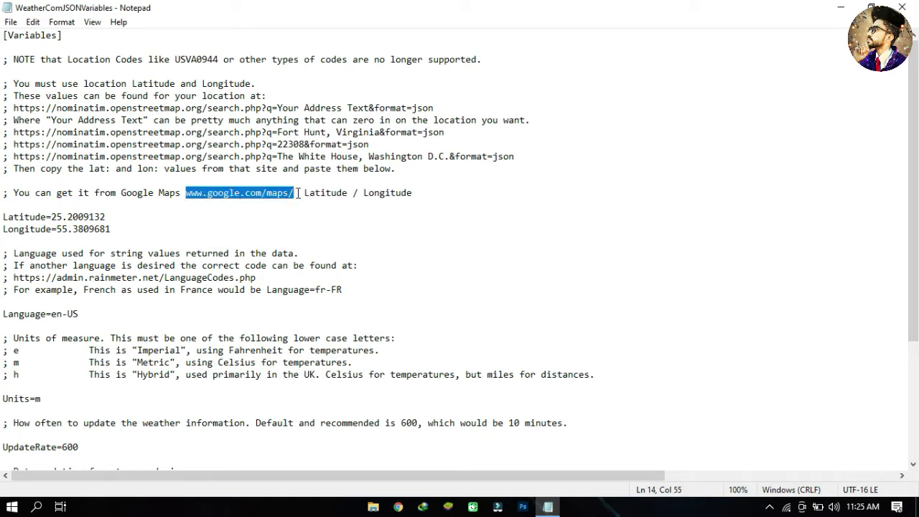
right_click(297, 192)
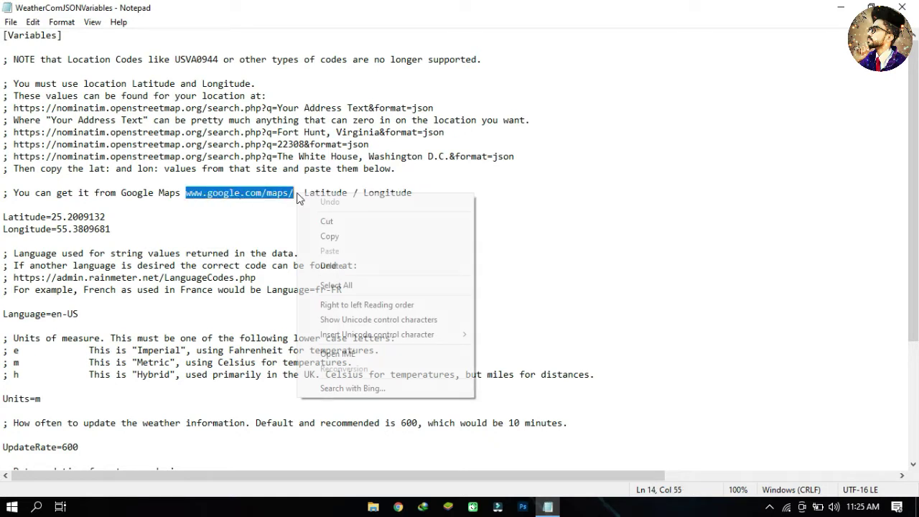
click(330, 241)
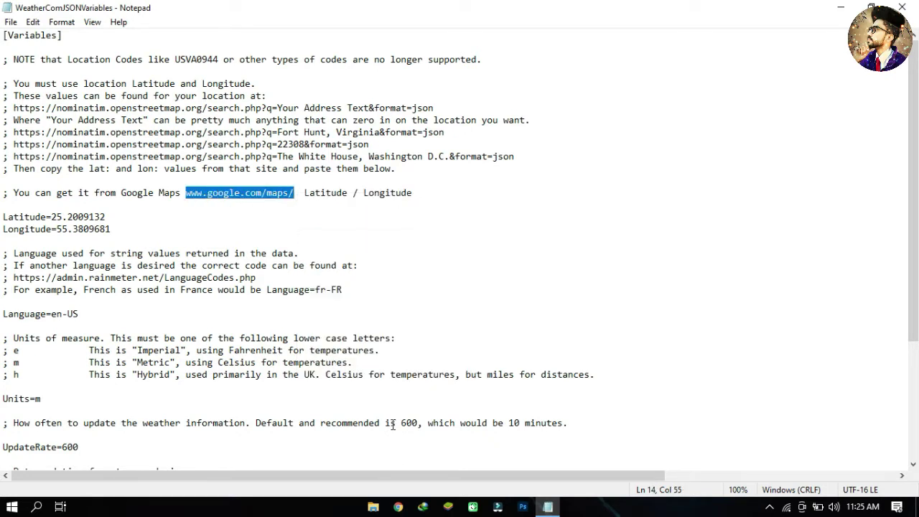
click(399, 507)
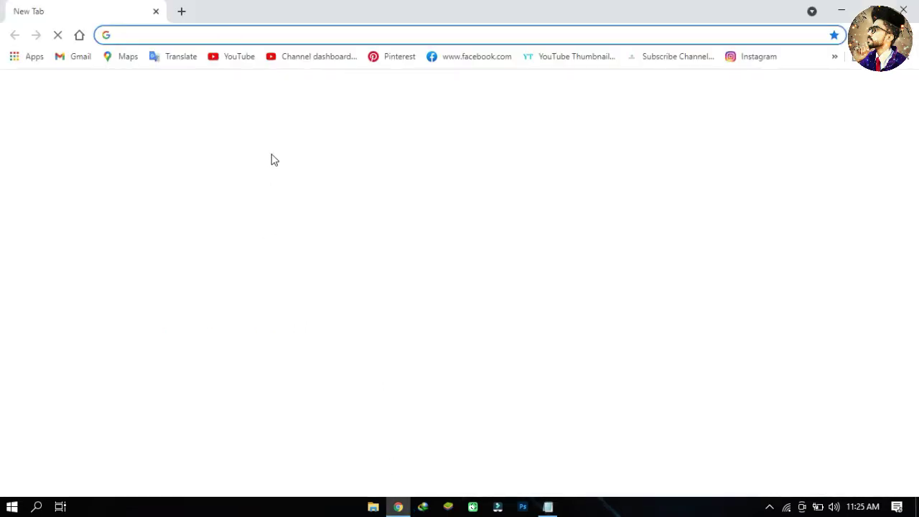
right_click(235, 35)
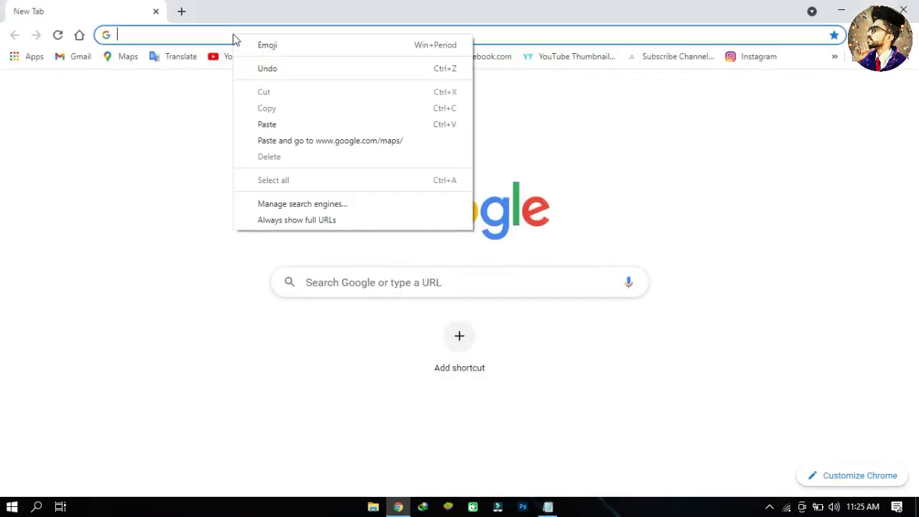
click(293, 123)
key(Return)
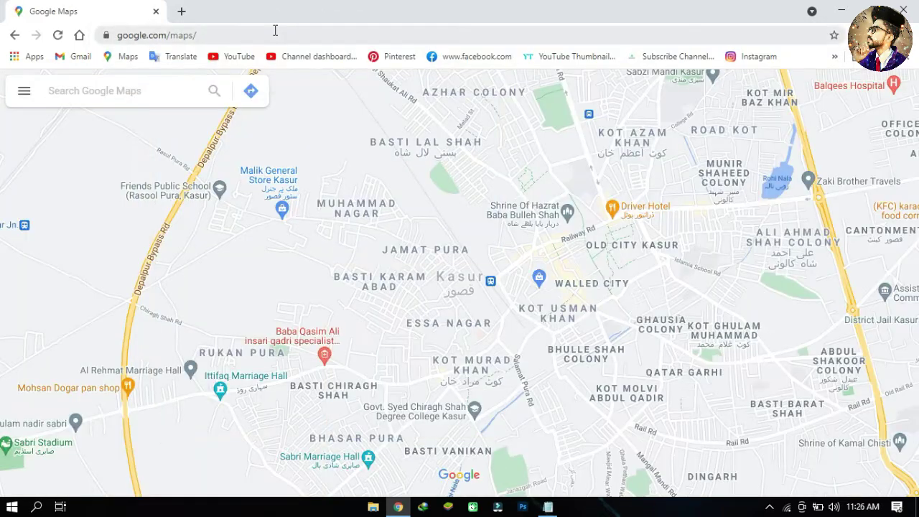
Step: Copy the latitude and longitude coordinates of the current location from the Google Maps address
click(323, 35)
key(Return)
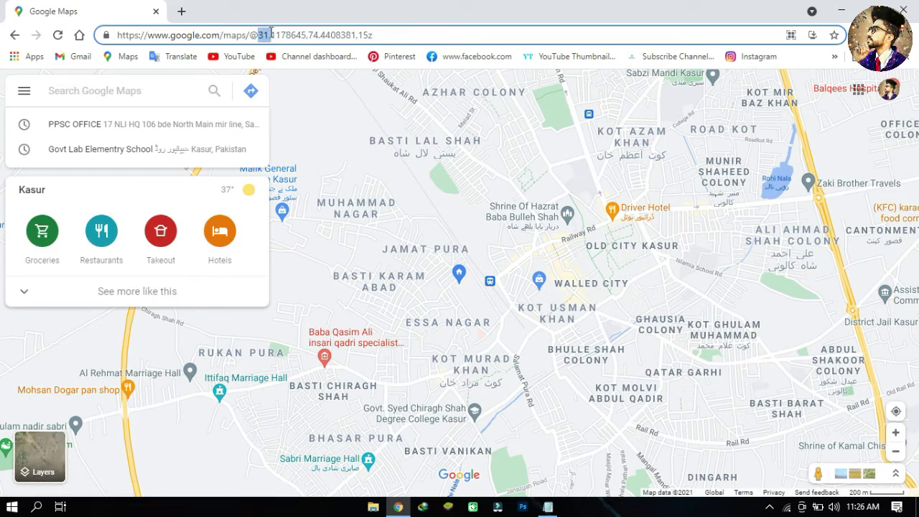
right_click(357, 34)
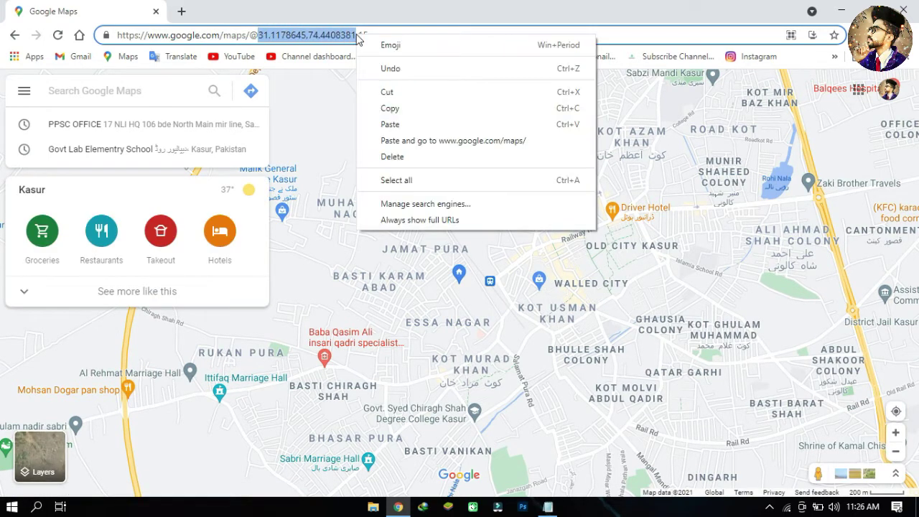
click(390, 108)
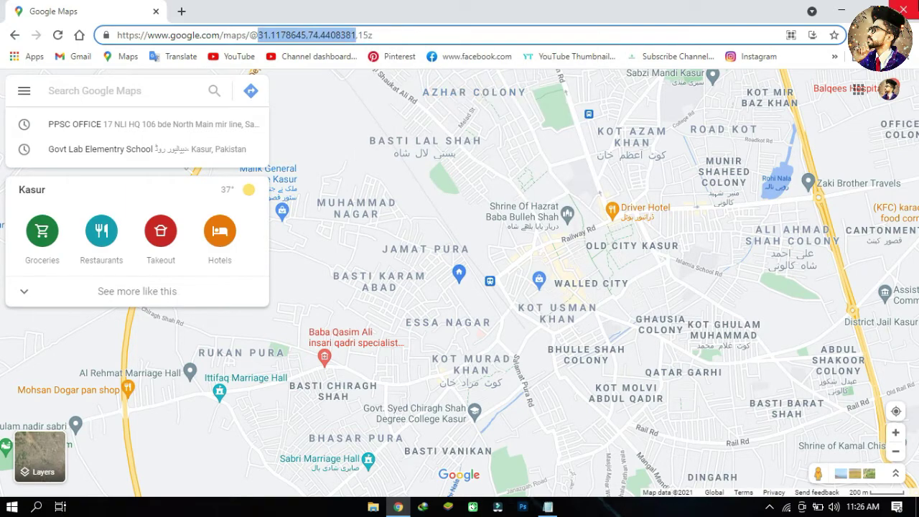
Step: Replace the Latitude value in the WeatherComJSONVariables file in Notepad with the coordinates copied from Google Maps
key(alt+Tab)
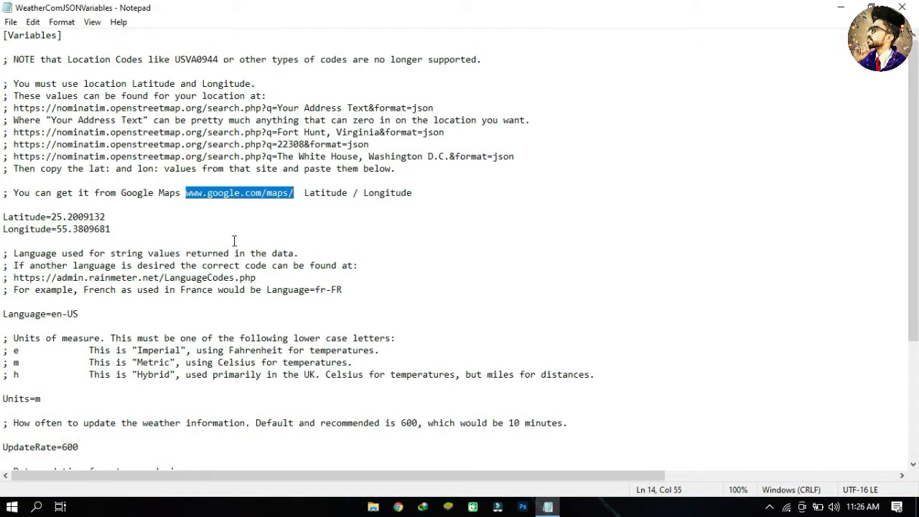
click(128, 221)
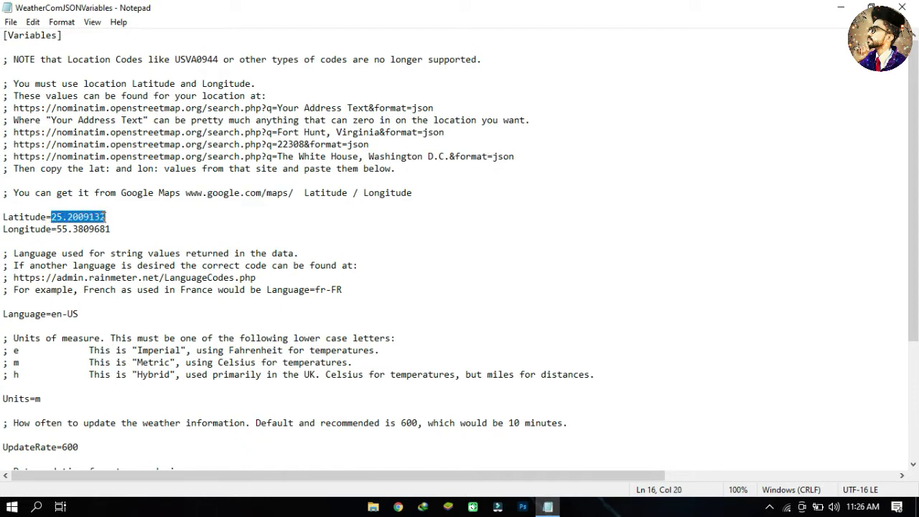
right_click(105, 217)
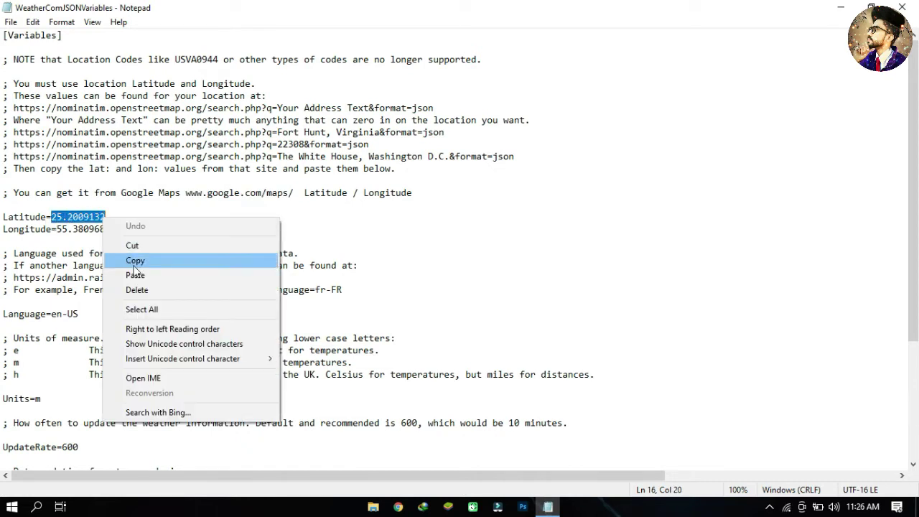
click(135, 275)
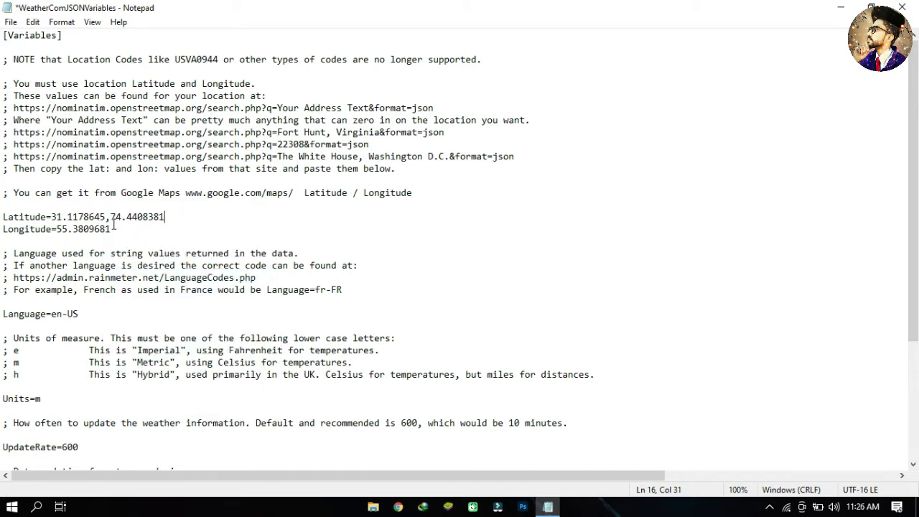
Step: Cut the longitude part from the Latitude line, try to paste it over the Longitude value, and remove the comma after the latitude
right_click(160, 220)
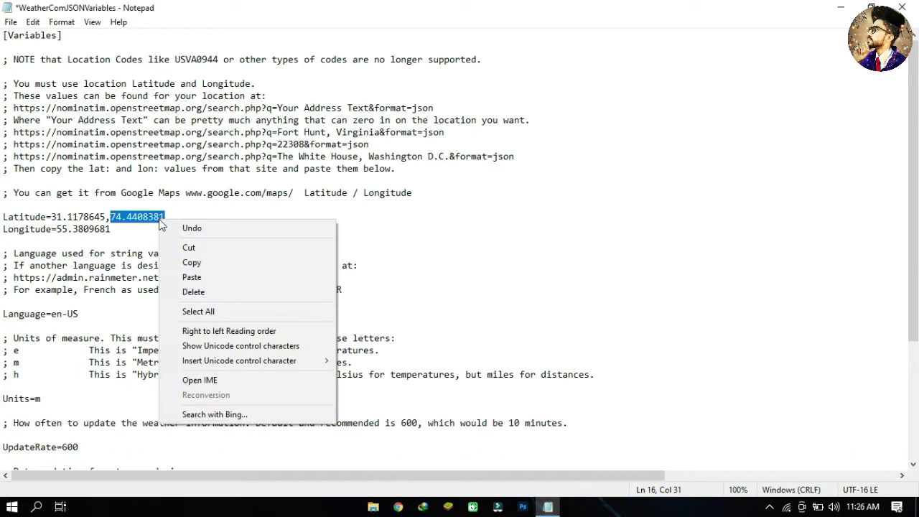
click(188, 250)
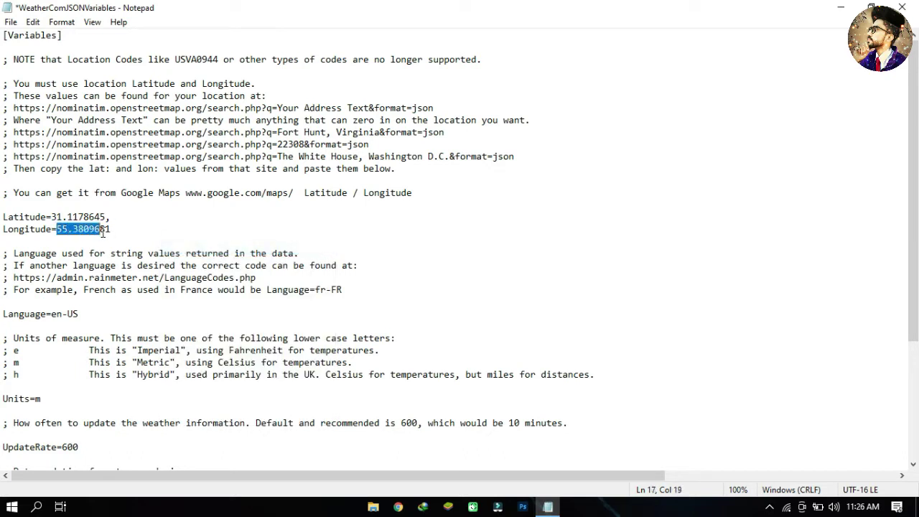
right_click(110, 230)
click(144, 285)
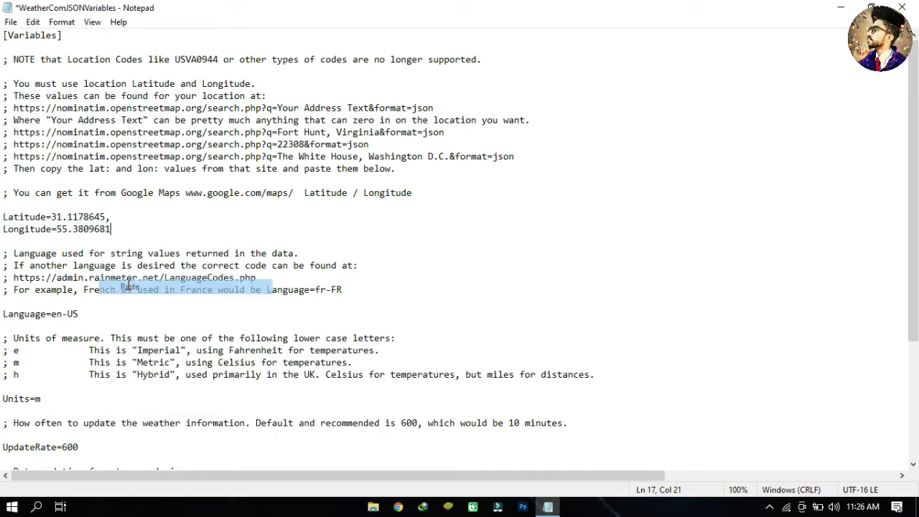
click(110, 217)
key(BackSpace)
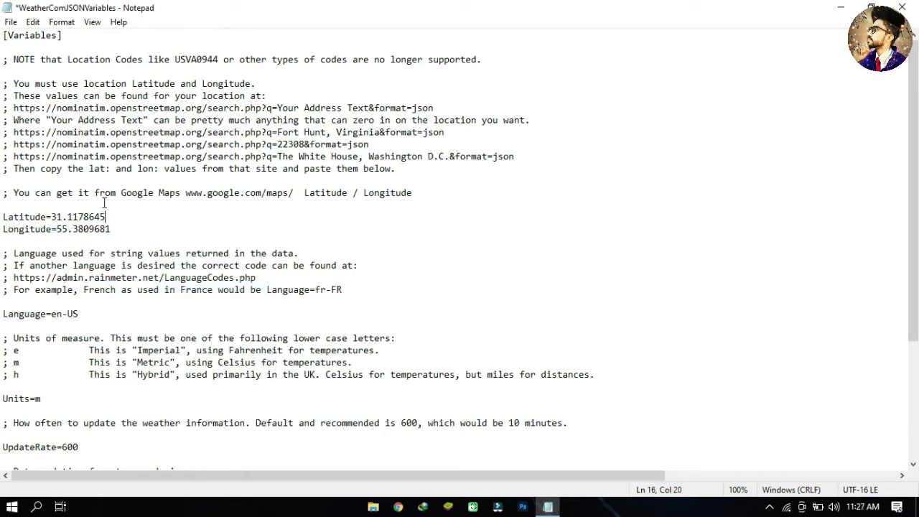
Step: Save and close the WeatherComJSONVariables file, and refresh the SmallCleanWeather skin on the desktop
click(10, 23)
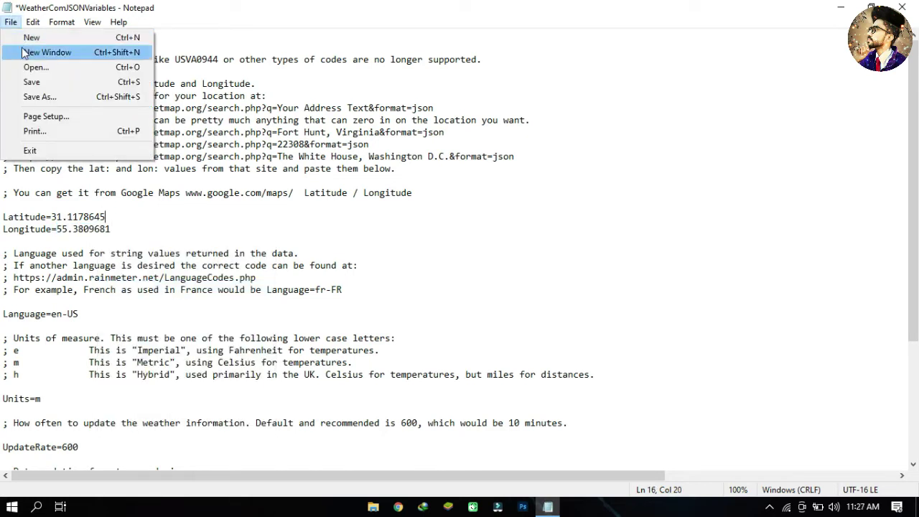
click(33, 83)
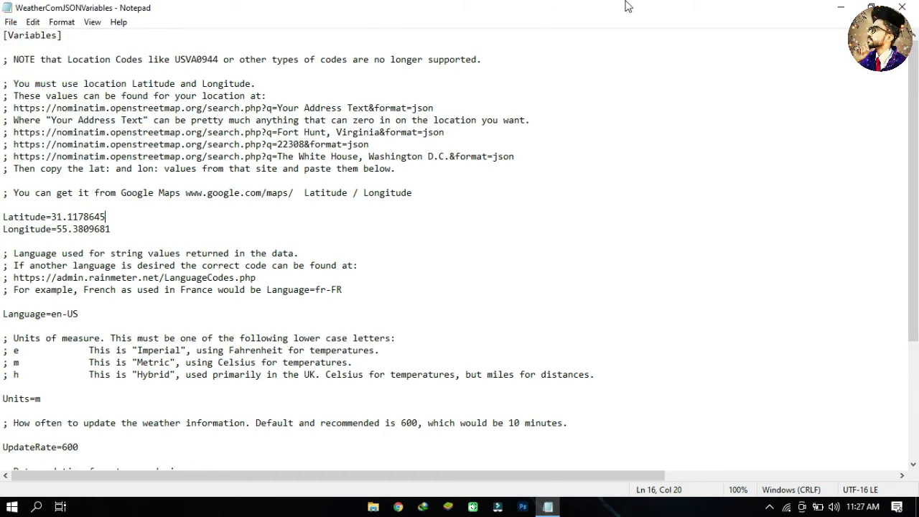
click(902, 7)
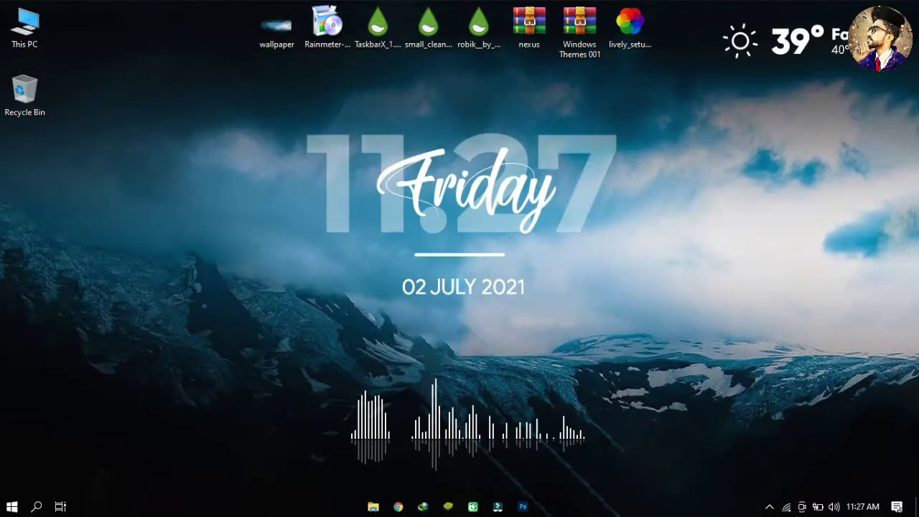
right_click(814, 51)
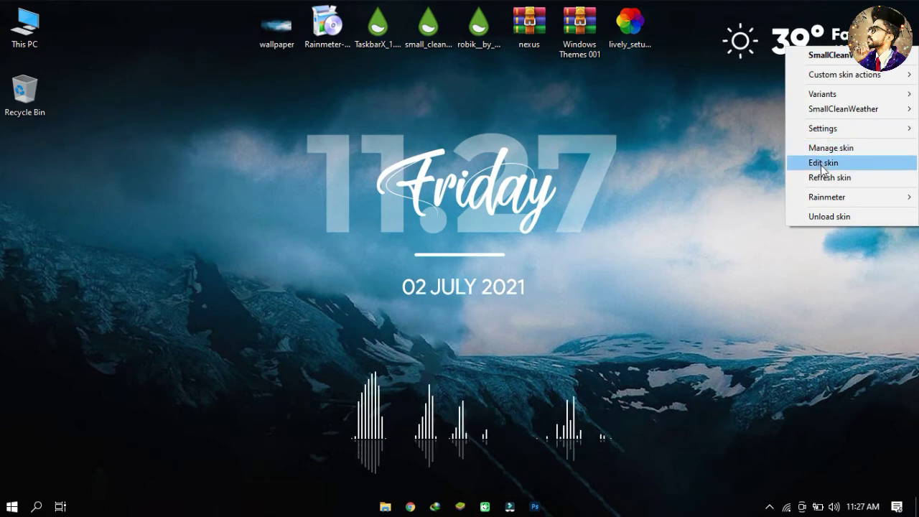
click(824, 175)
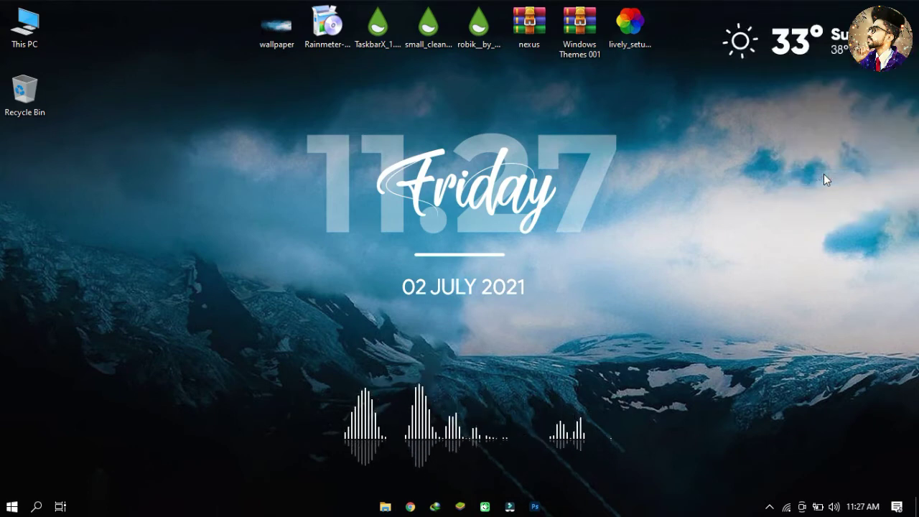
Step: Extract the nexus archive into a nexus folder on the desktop
right_click(540, 30)
click(586, 85)
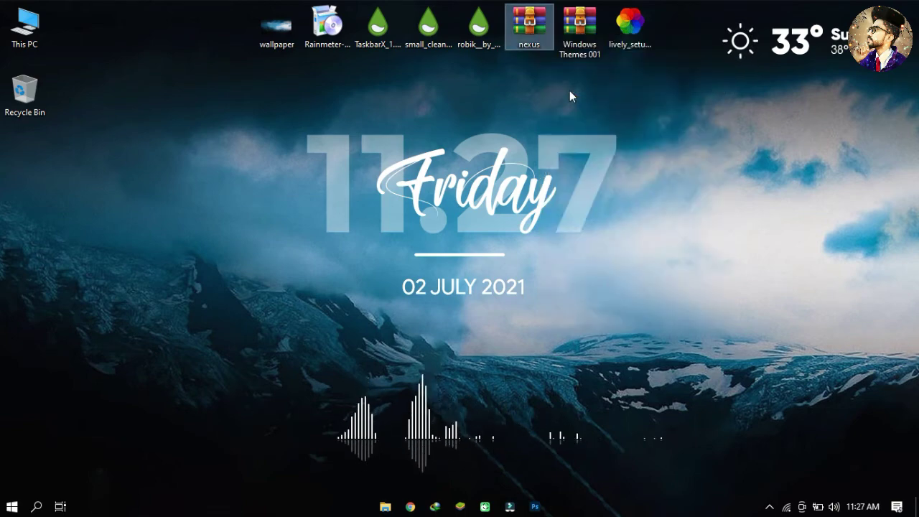
click(499, 403)
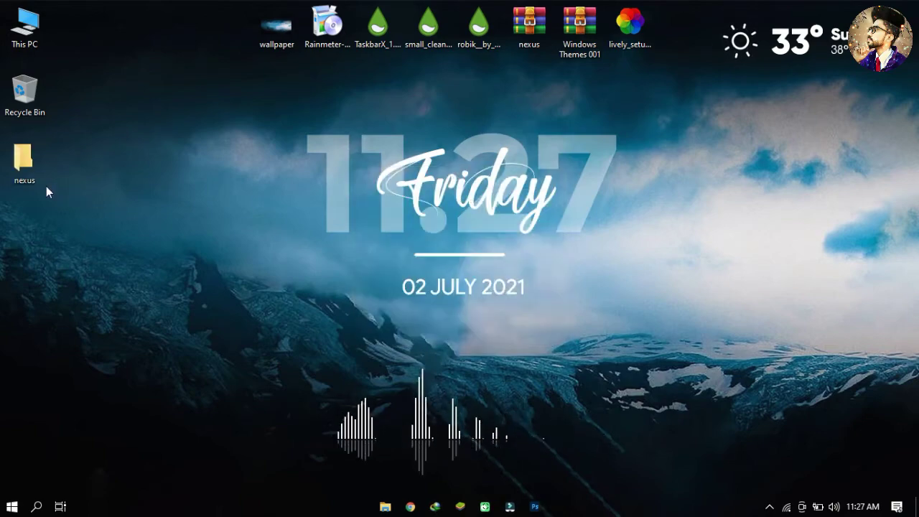
Step: Open the extracted nexus folder and run NexusSetup as administrator
double_click(26, 172)
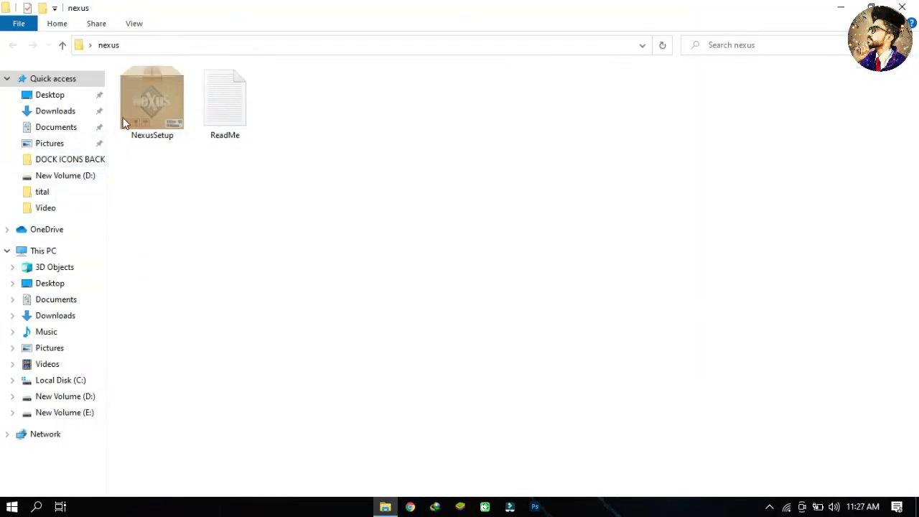
click(158, 106)
right_click(157, 106)
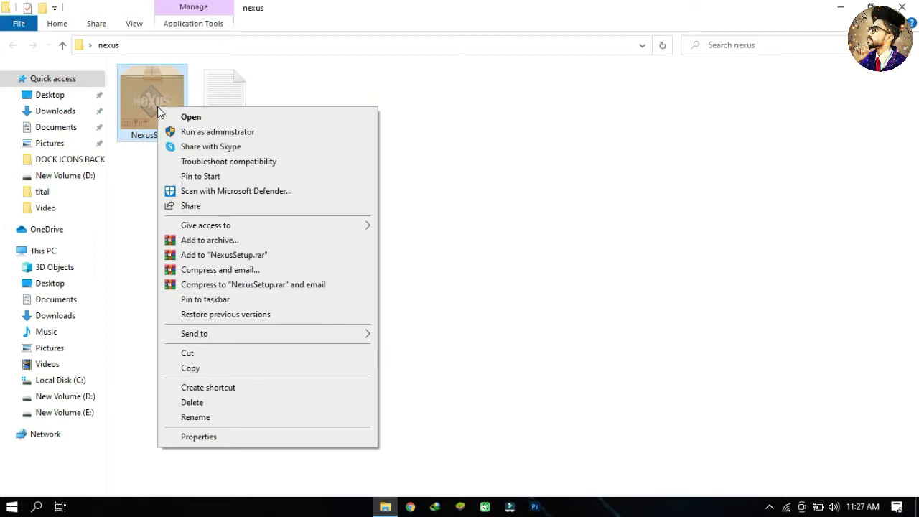
click(194, 133)
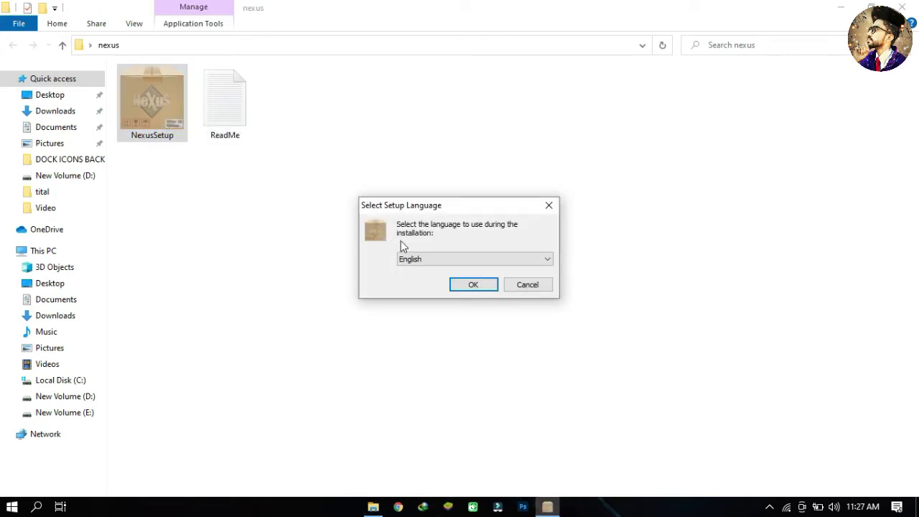
Step: Install Nexus 20.10 in English, accepting the license agreement and keeping the Winstep Start Menu folder, and finish the setup wizard
click(473, 285)
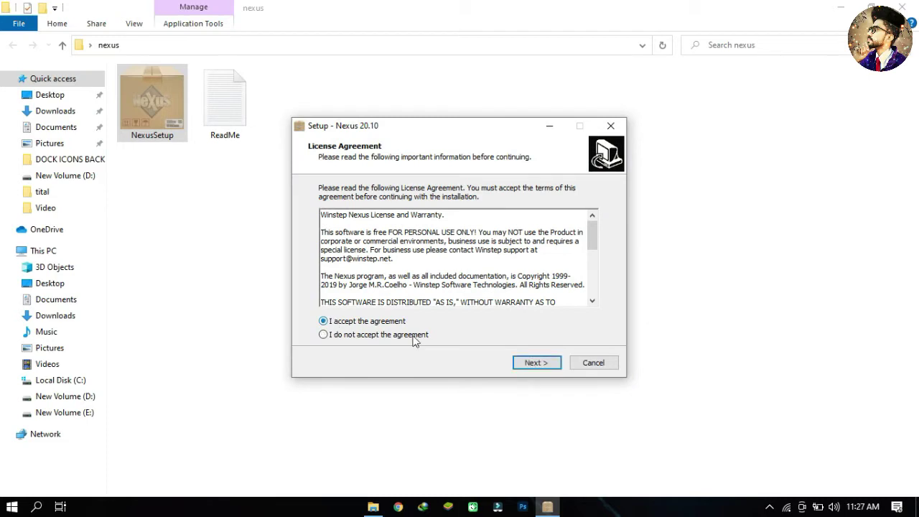
click(531, 363)
click(536, 363)
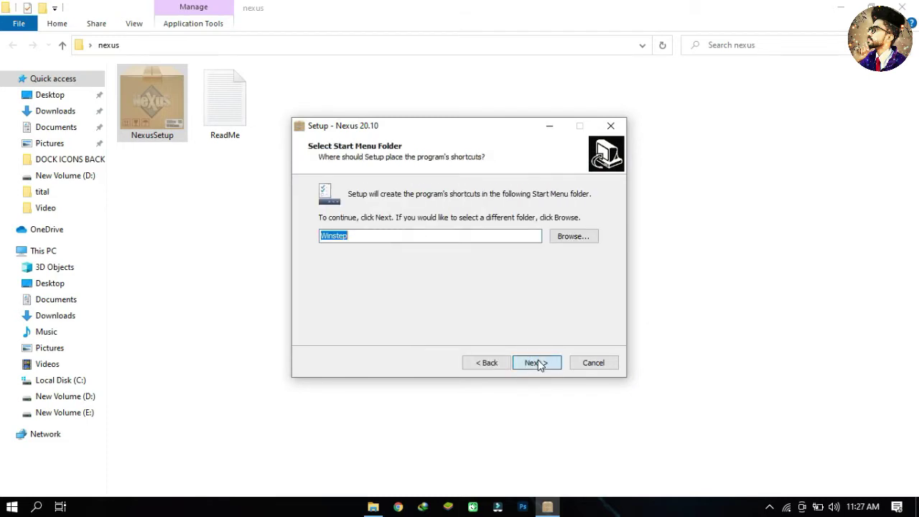
click(538, 363)
click(537, 363)
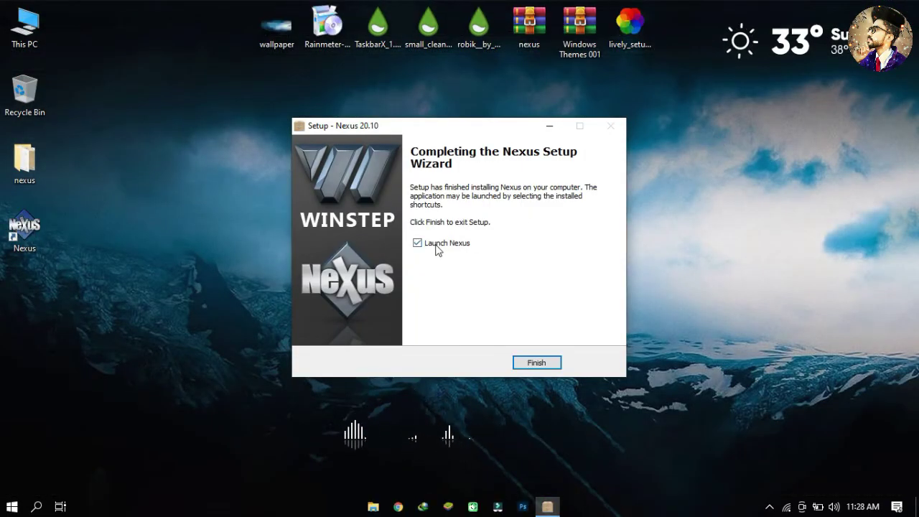
click(537, 363)
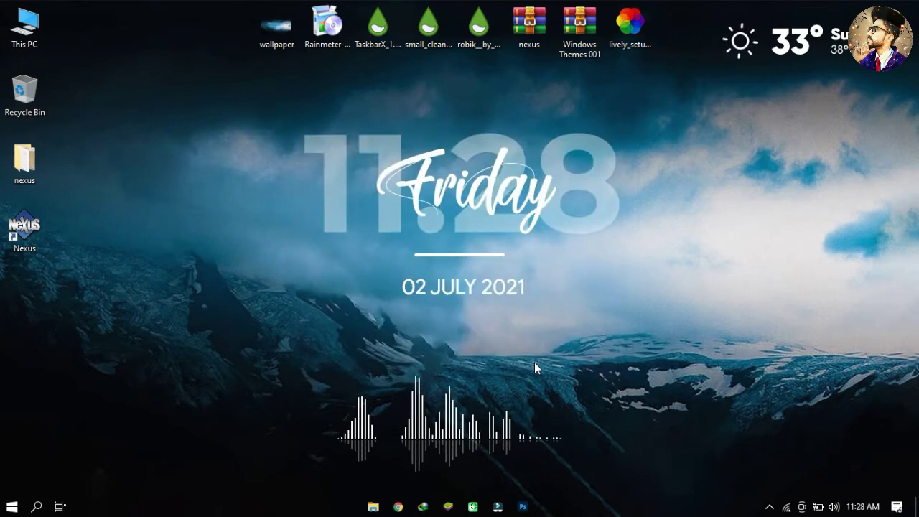
Step: Extract the Windows Themes 001 archive to a folder of the same name on the desktop, entering the archive password
right_click(572, 56)
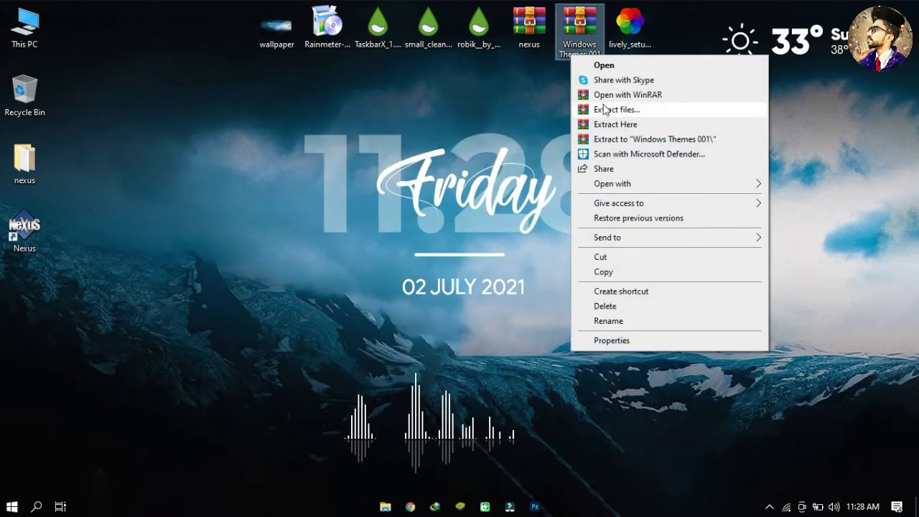
click(604, 110)
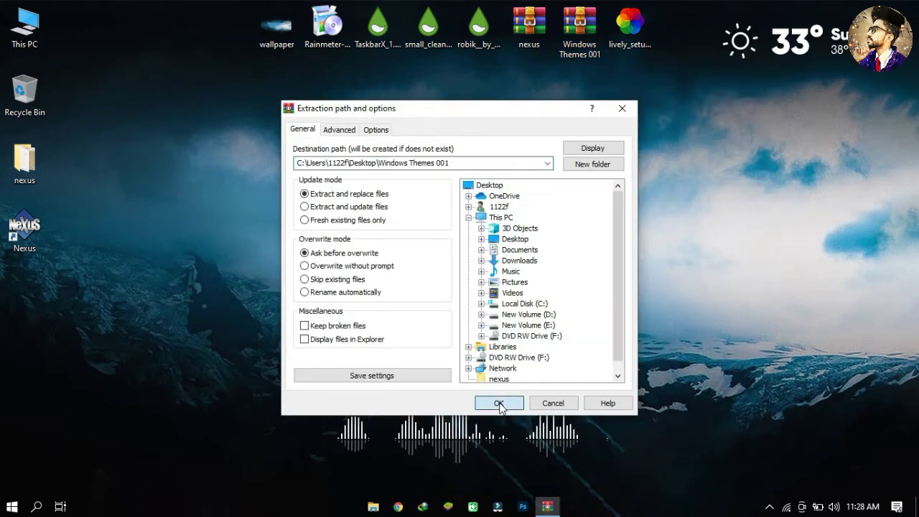
click(503, 403)
text(1)
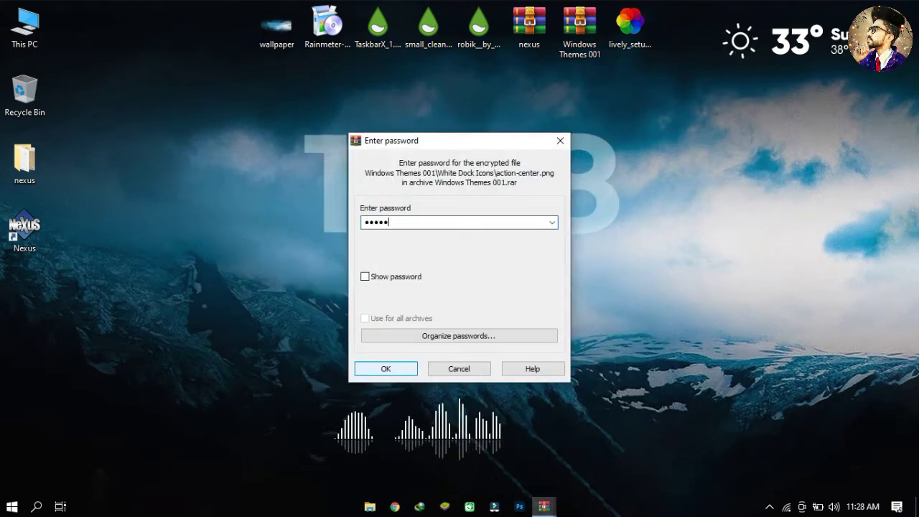
click(386, 369)
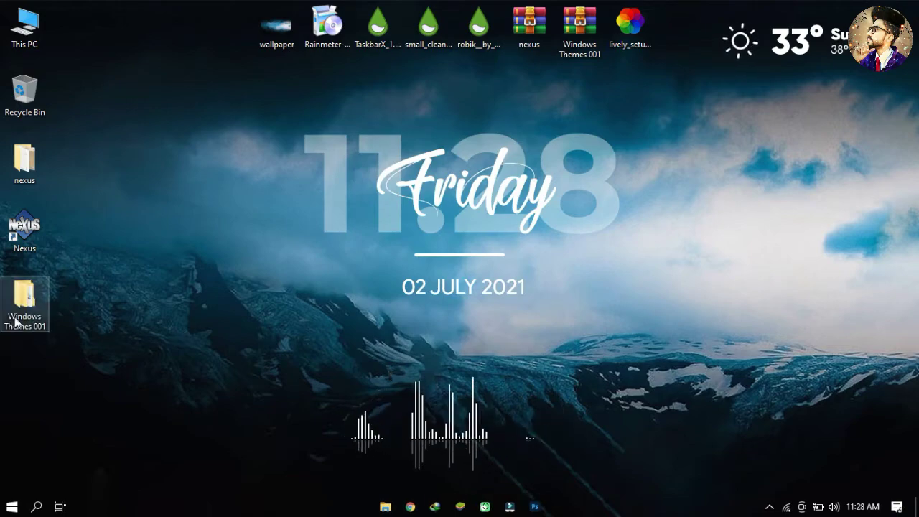
Step: Open the inner Windows Themes 001 folder from the extracted files and show its contents as large icons
double_click(8, 321)
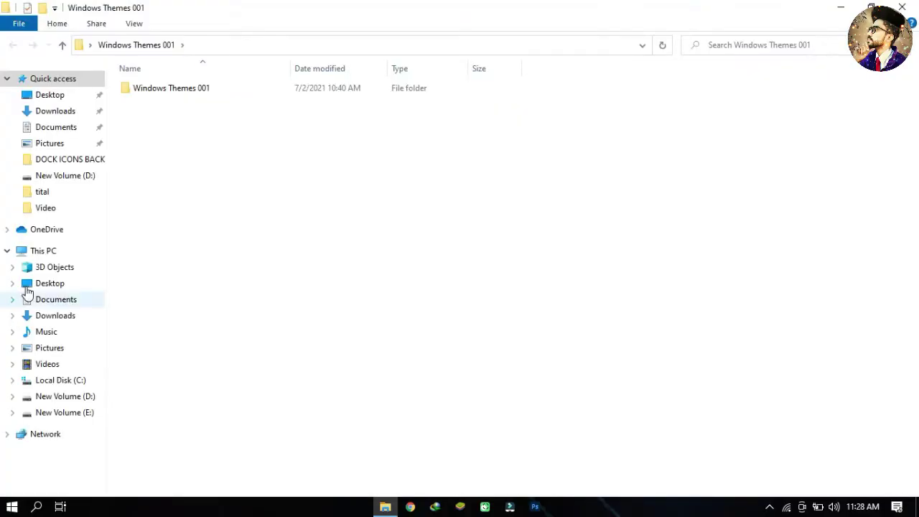
double_click(180, 91)
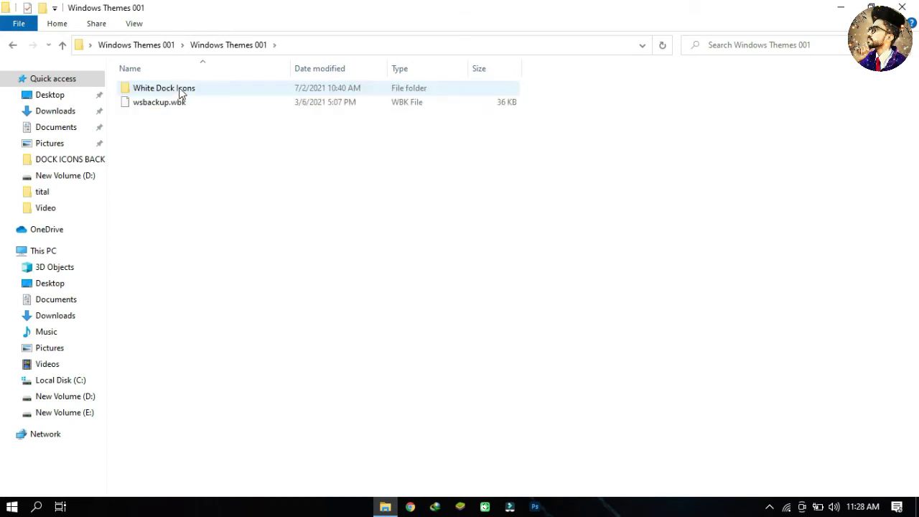
right_click(241, 165)
mouse_move(323, 169)
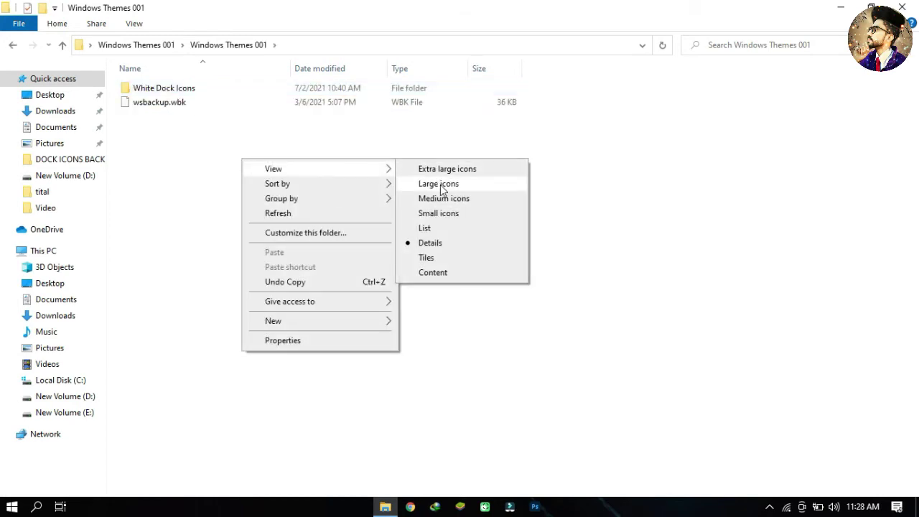
click(444, 184)
Step: Copy the White Dock Icons folder to the root of Local Disk (C:) and close the File Explorer window
right_click(154, 120)
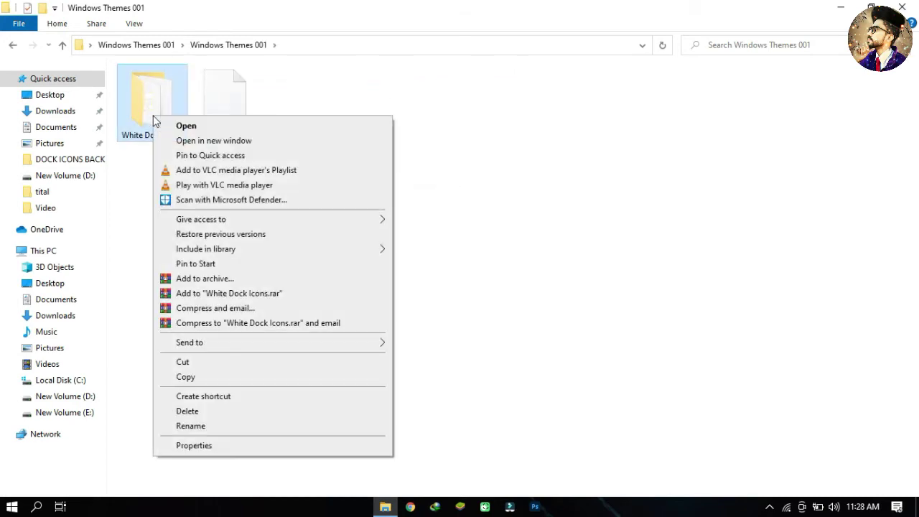
click(182, 378)
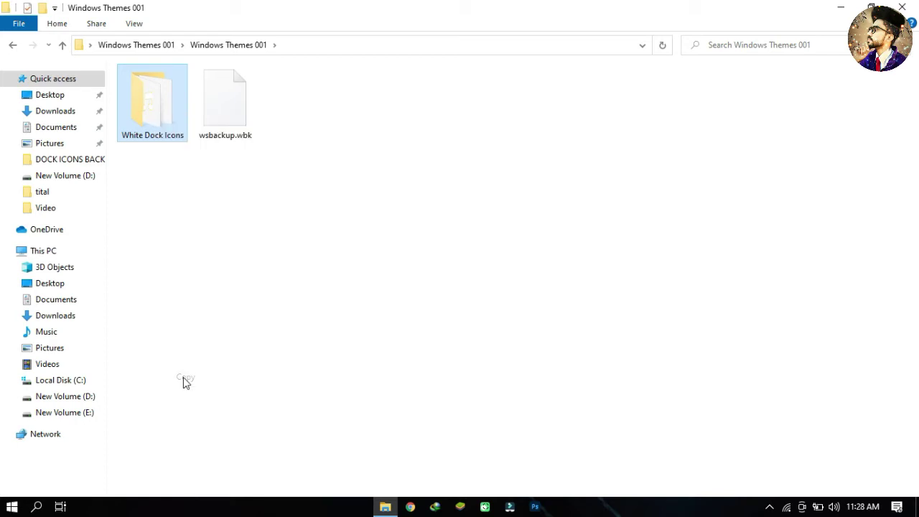
click(73, 381)
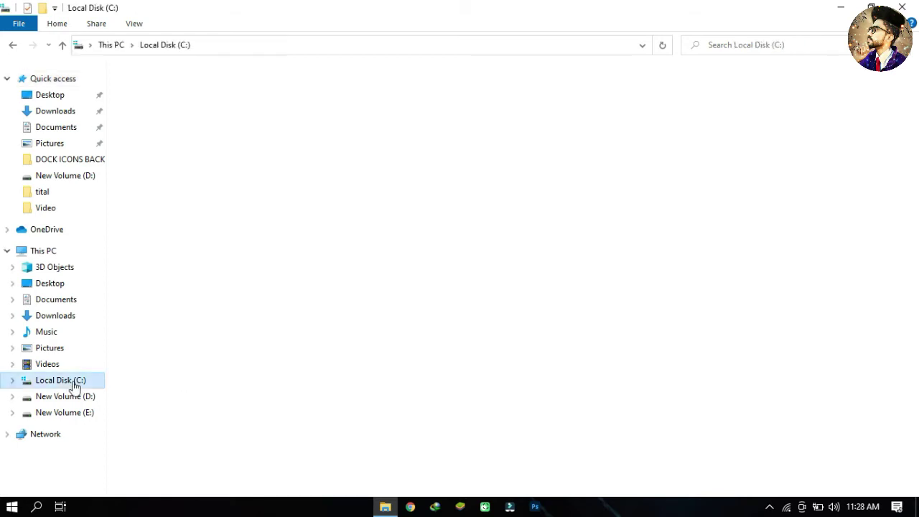
right_click(344, 261)
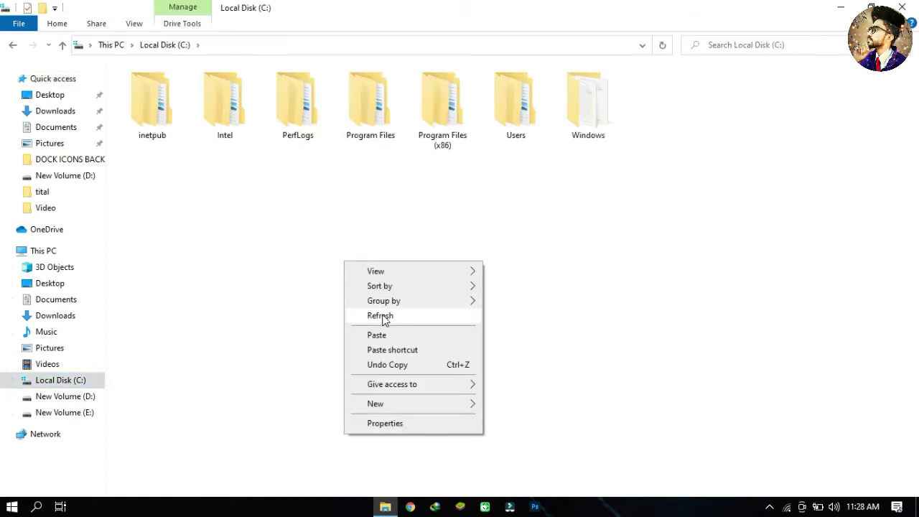
click(398, 342)
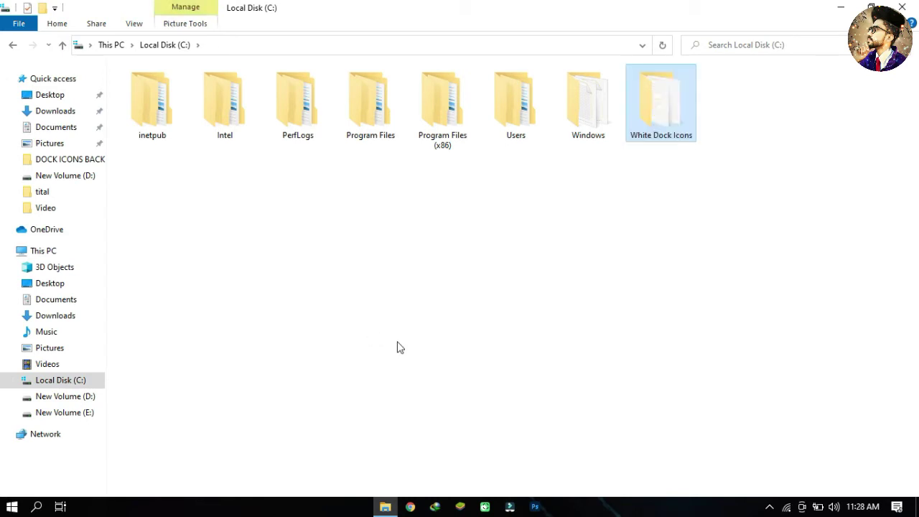
click(902, 7)
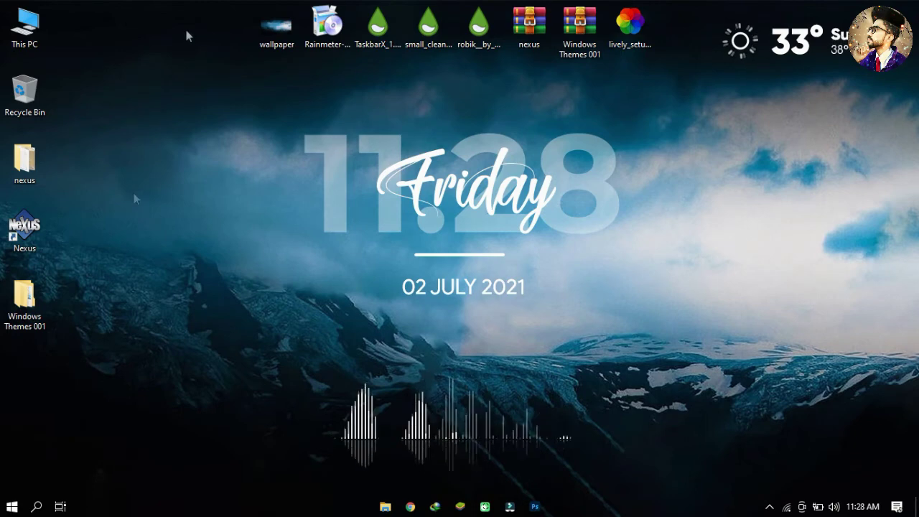
Step: Move the used wallpaper, installer, skin and archive files to the Recycle Bin and place the lively_setup file near the desktop's lower-right area
drag(185, 29, 35, 109)
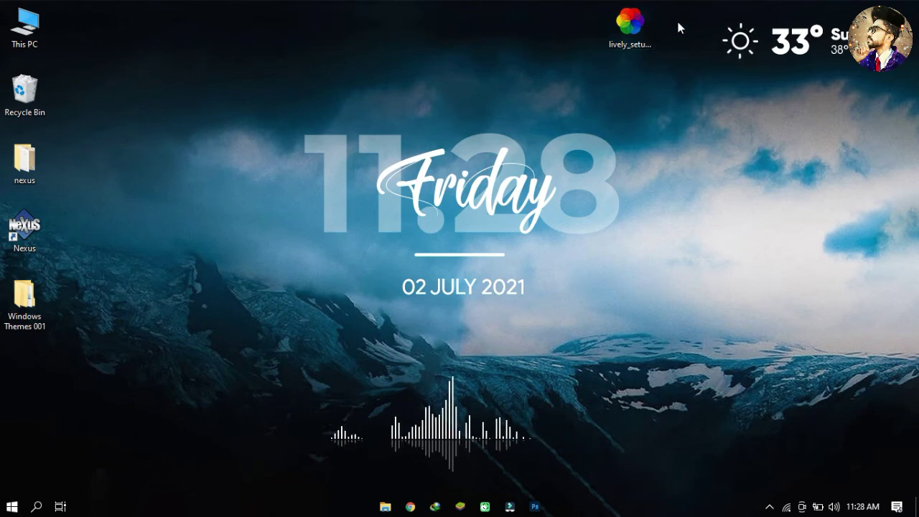
drag(639, 29, 832, 329)
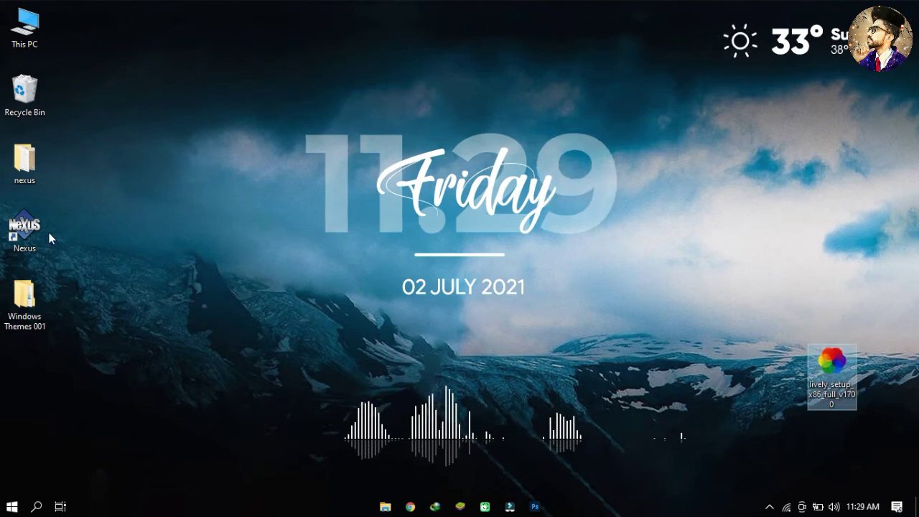
Step: Launch Nexus and restore its configuration from wsbackup.wbk in the inner Windows Themes 001 folder on the desktop
double_click(24, 229)
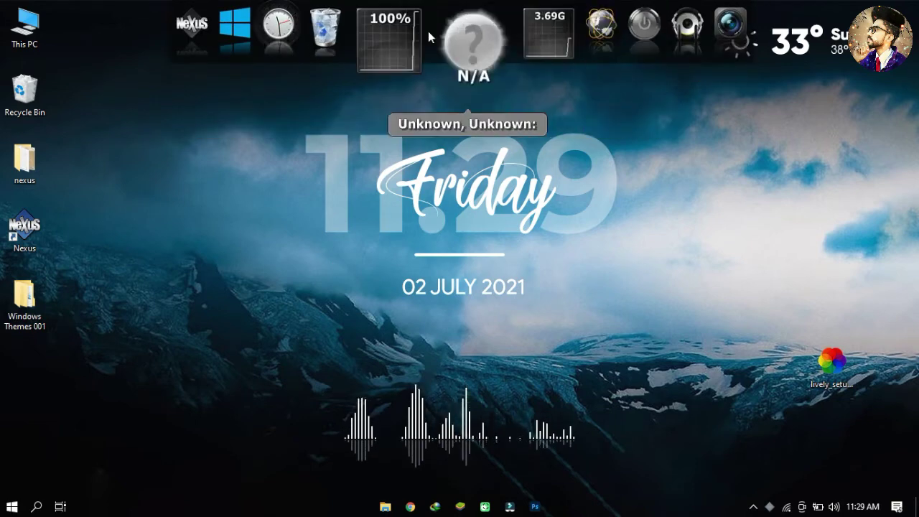
click(245, 39)
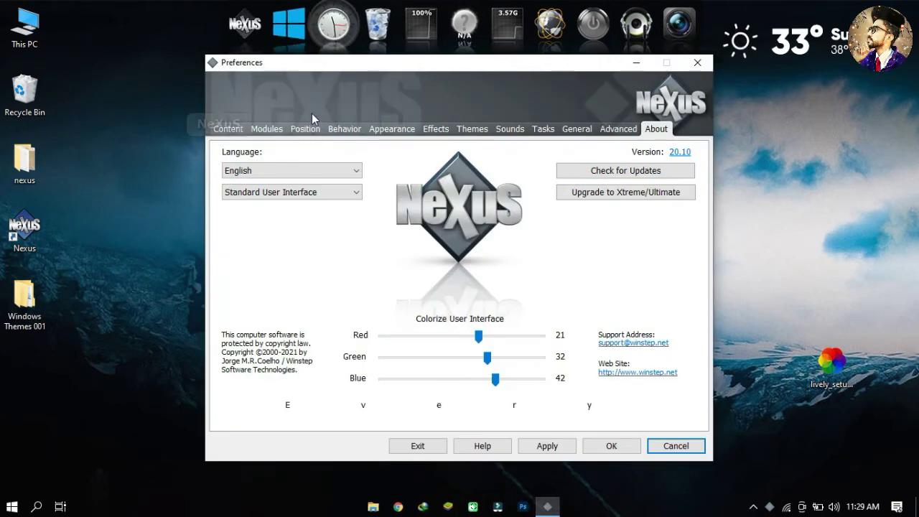
click(609, 130)
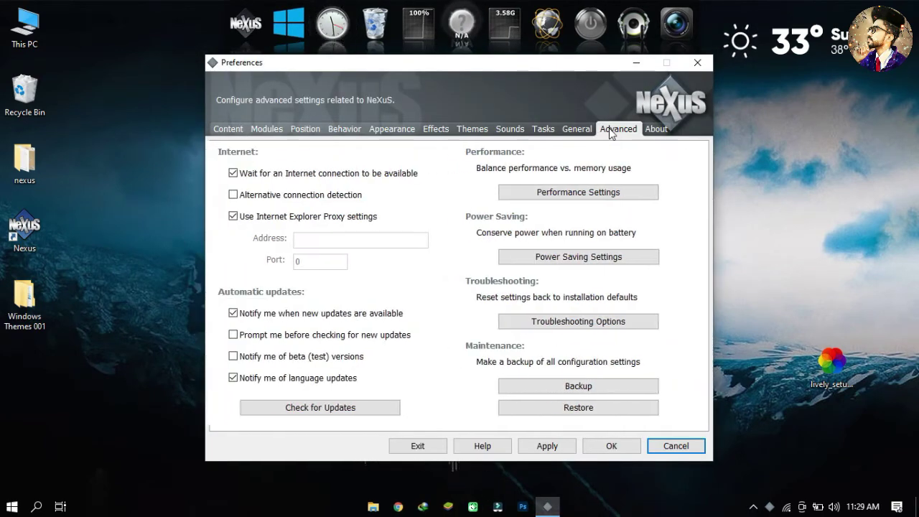
click(604, 415)
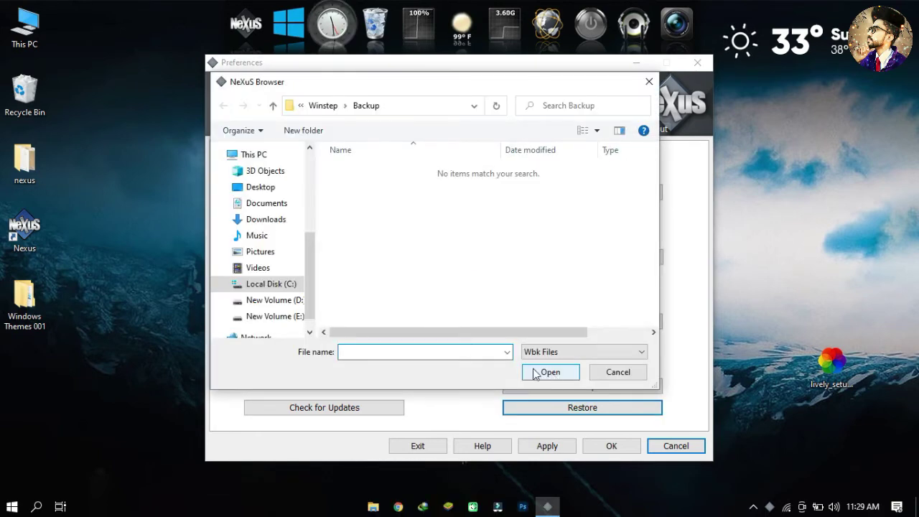
click(248, 186)
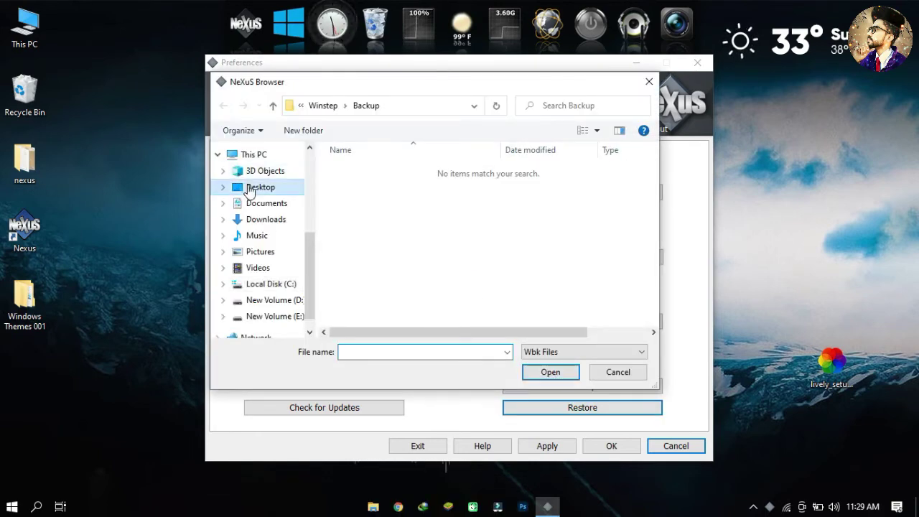
double_click(433, 206)
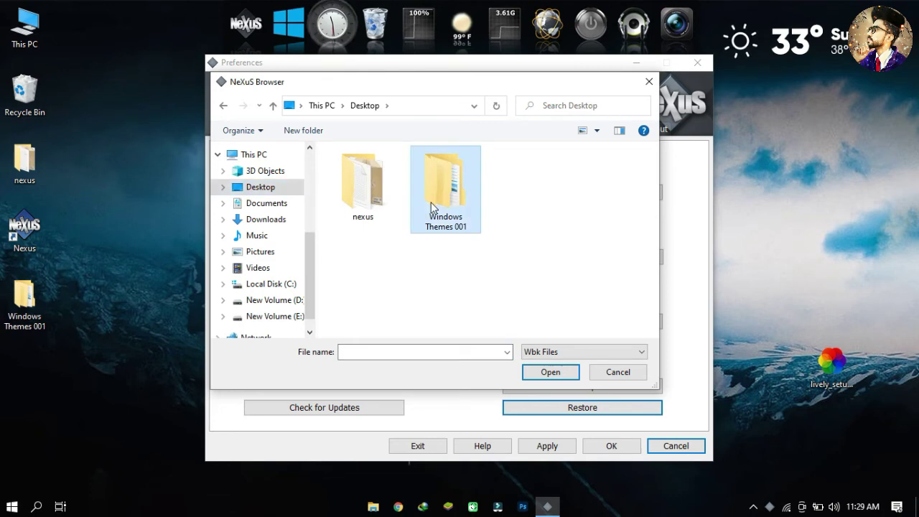
double_click(404, 177)
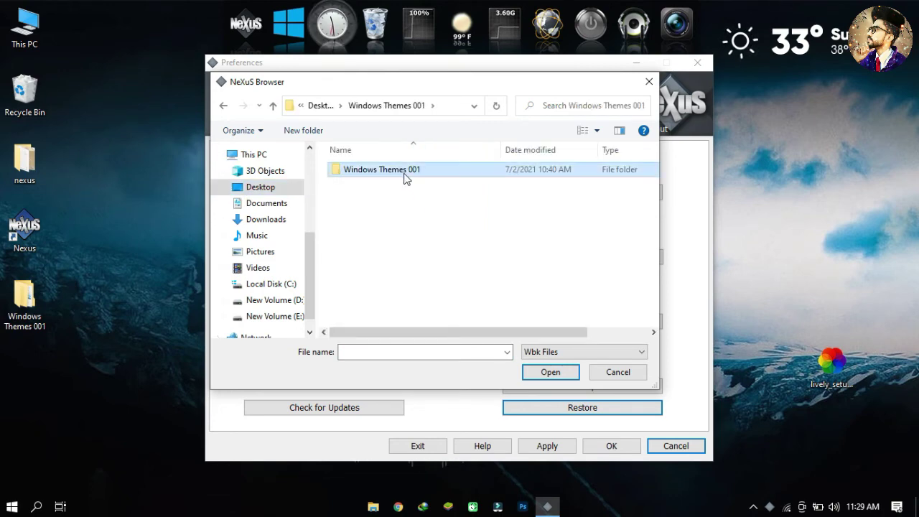
click(411, 189)
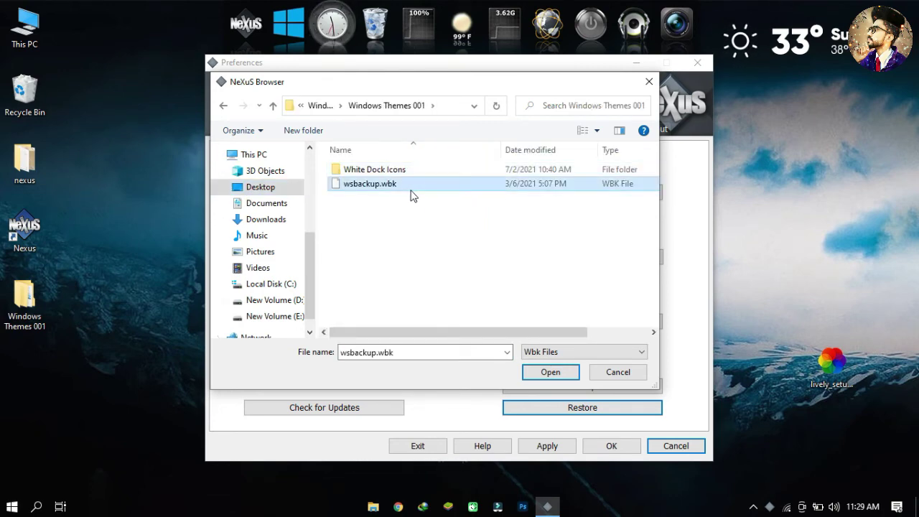
click(550, 372)
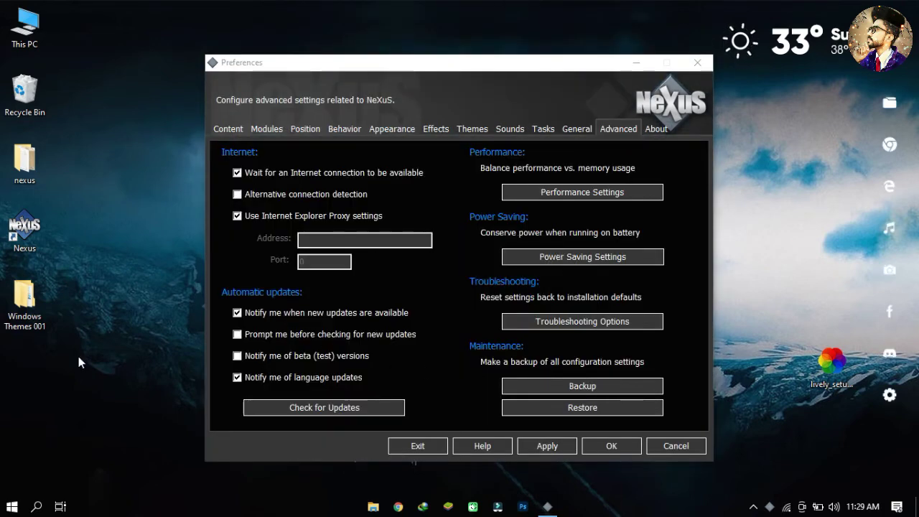
Step: Move the nexus folder, the Nexus shortcut and the Windows Themes 001 folder to the Recycle Bin
drag(78, 356, 16, 112)
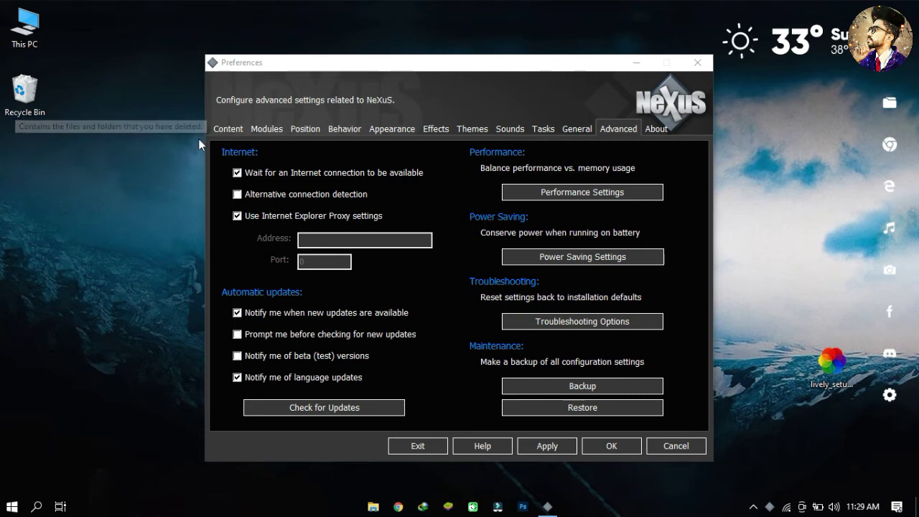
Step: Attach the Nexus dock to the left screen edge, apply the change and close the preferences
click(303, 131)
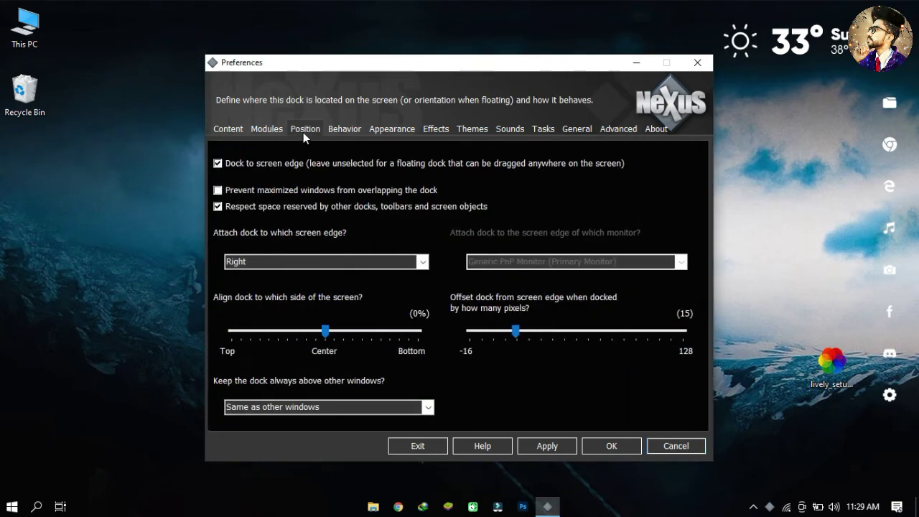
click(426, 262)
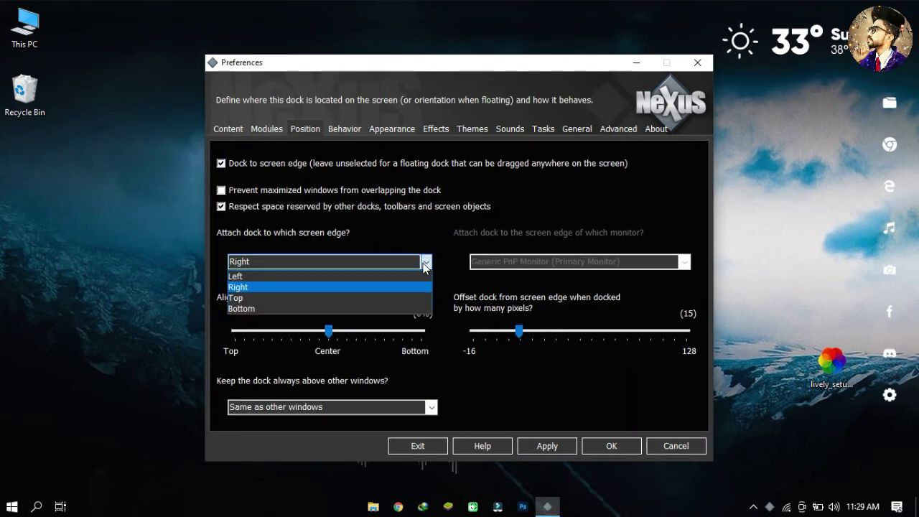
click(405, 276)
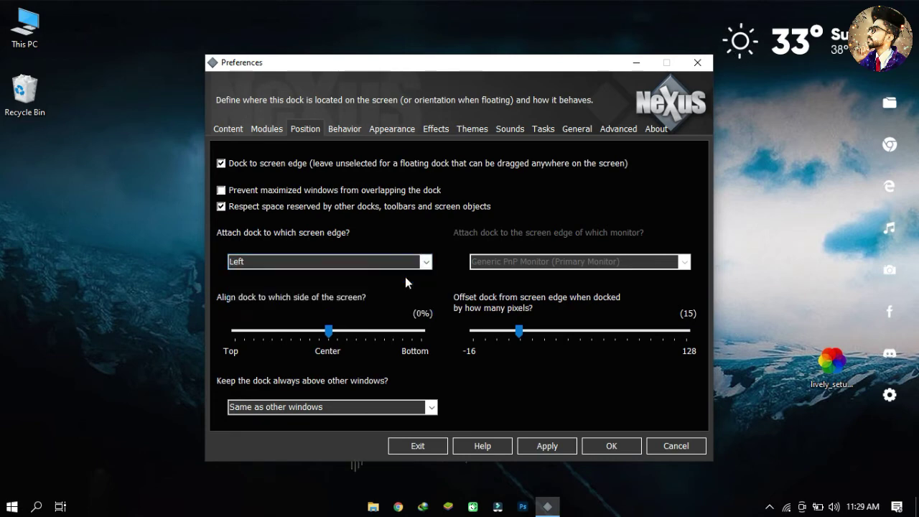
click(563, 448)
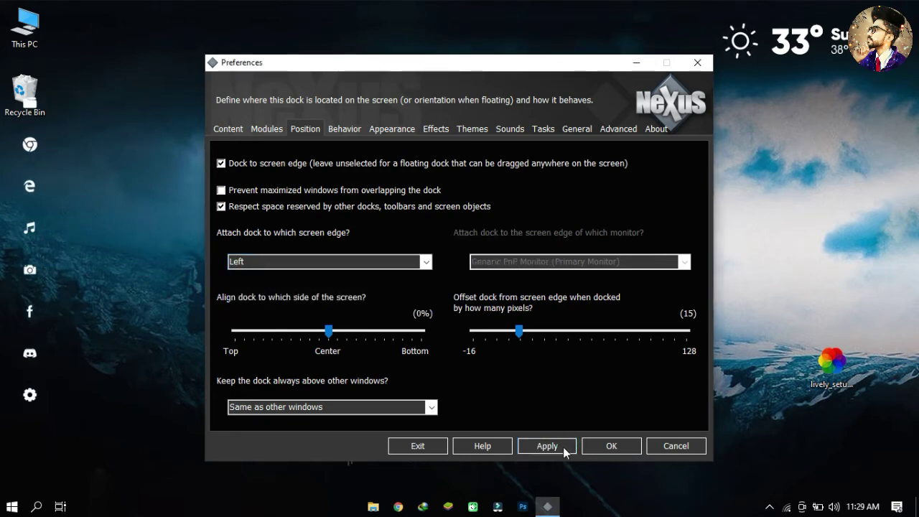
click(601, 447)
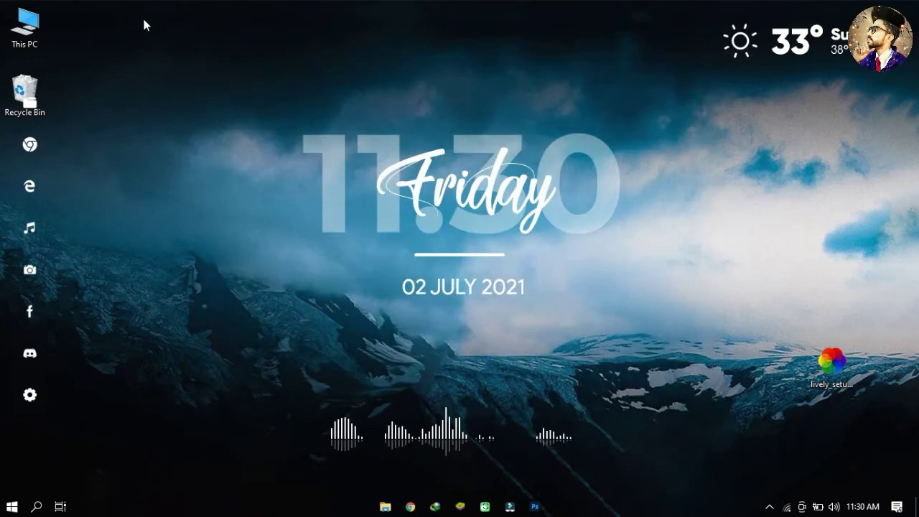
Step: Move the This PC and Recycle Bin icons one column to the right, clear of the dock, and deselect them
drag(118, 13, 25, 94)
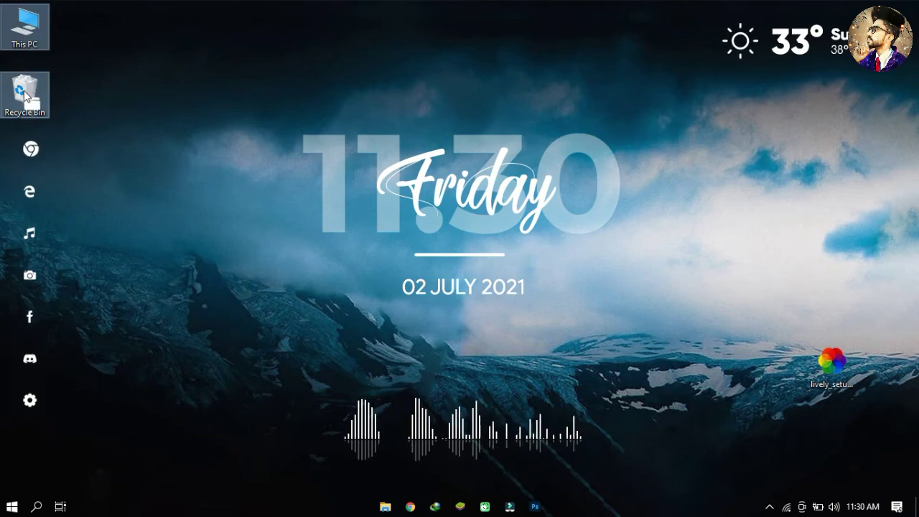
drag(77, 83, 78, 82)
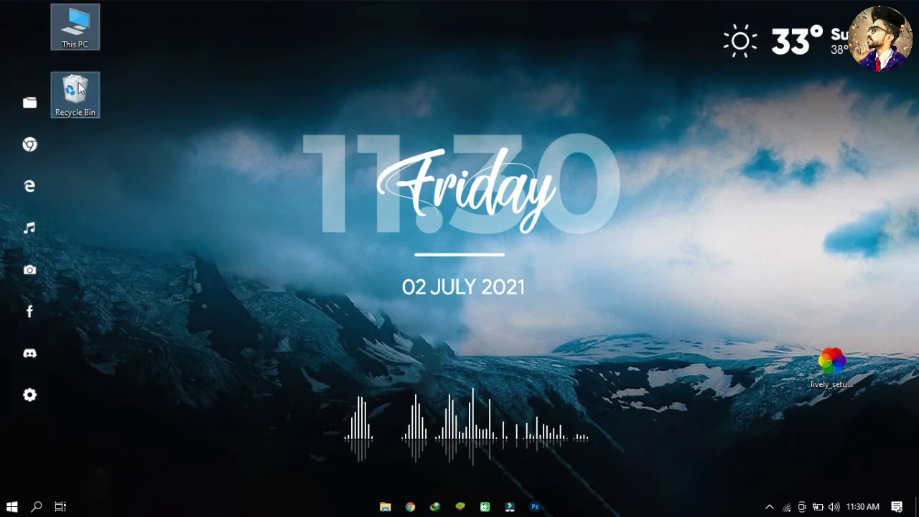
click(100, 48)
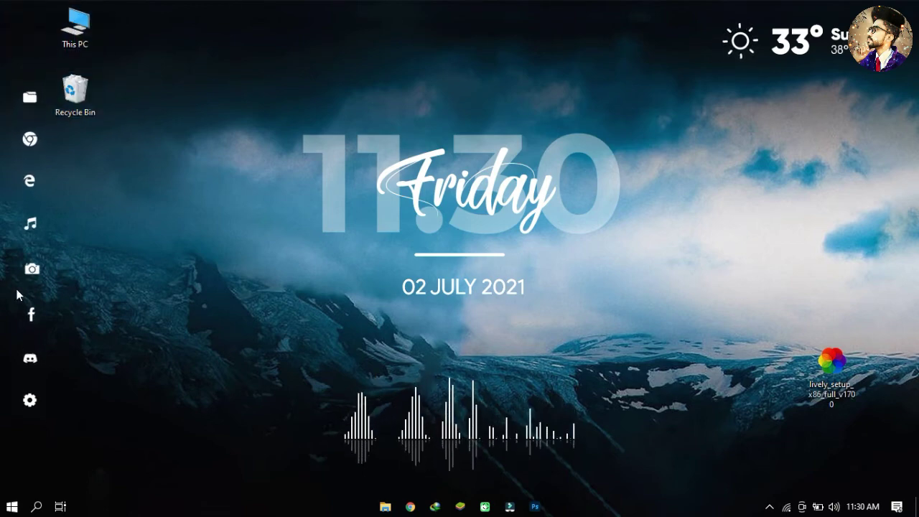
Step: Test the dock's folder icon by opening This PC in File Explorer, and close the window
click(30, 111)
double_click(583, 6)
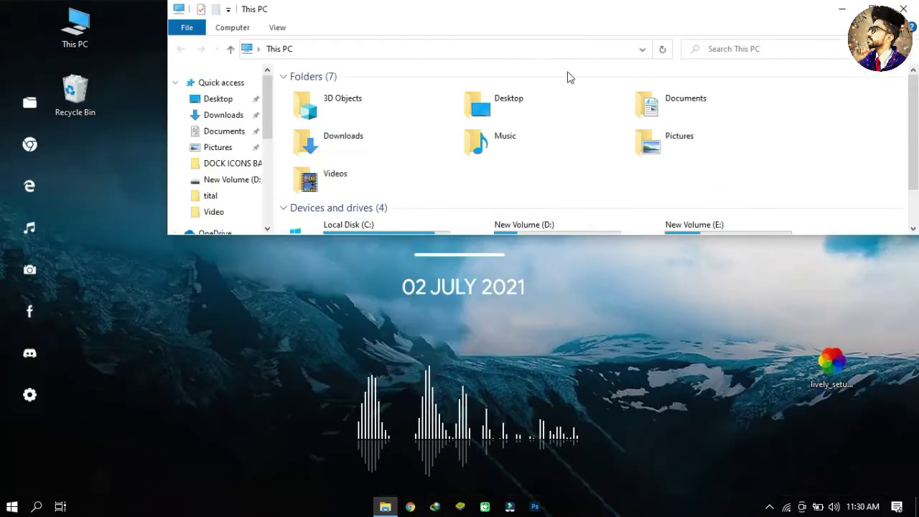
click(886, 85)
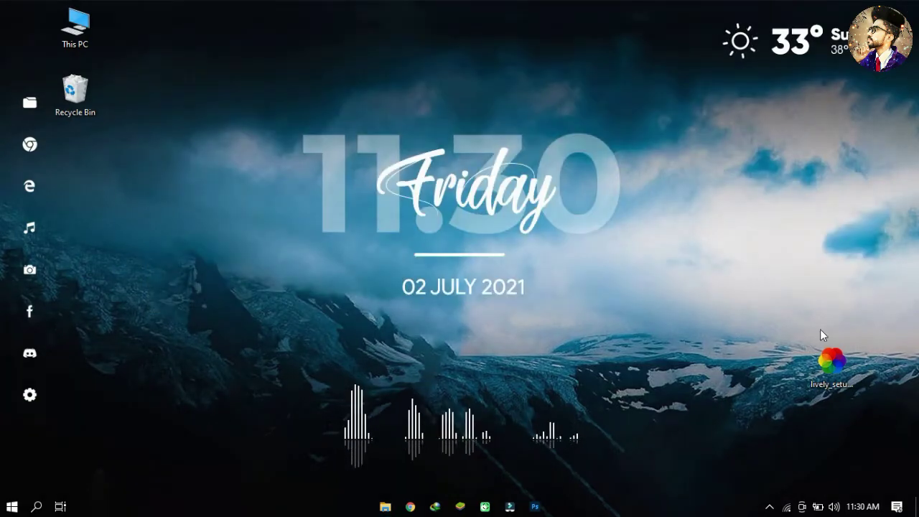
Step: Install Lively Wallpaper 1.7.0.0 as administrator, accepting the license agreement, and launch it when finishing the setup
right_click(836, 361)
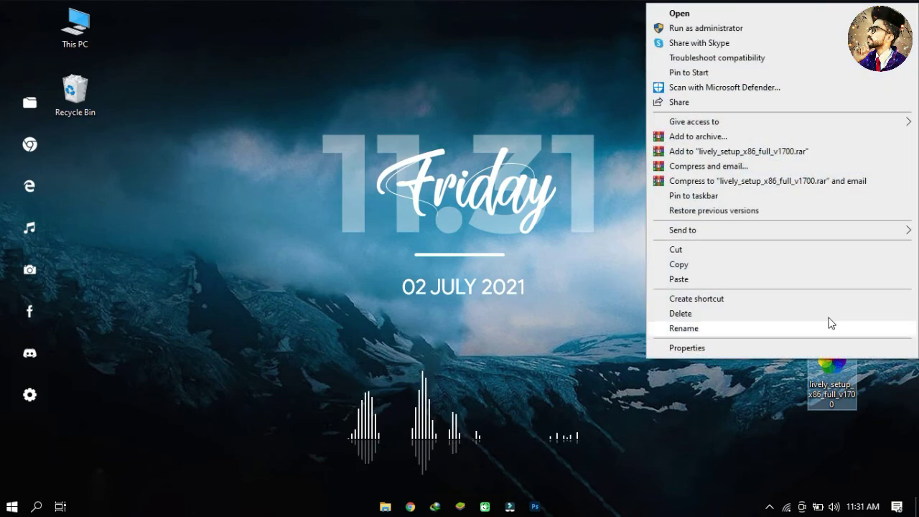
click(780, 34)
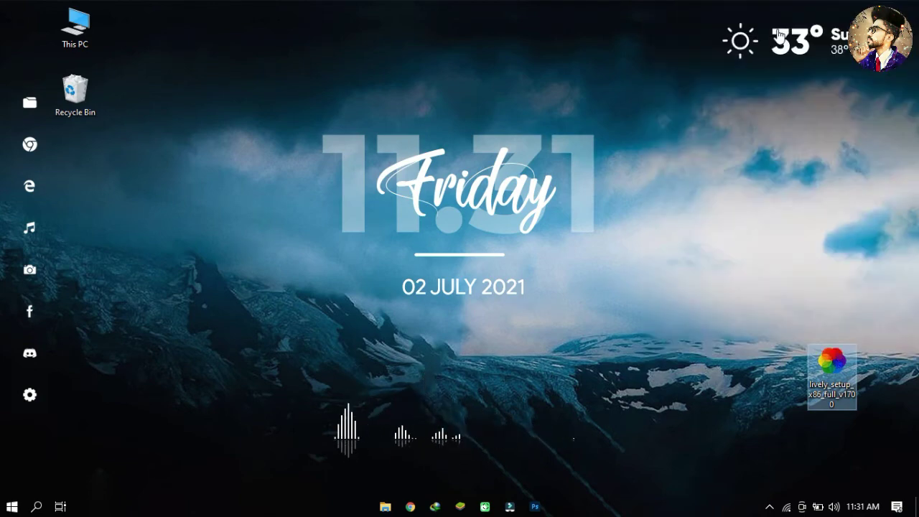
click(482, 235)
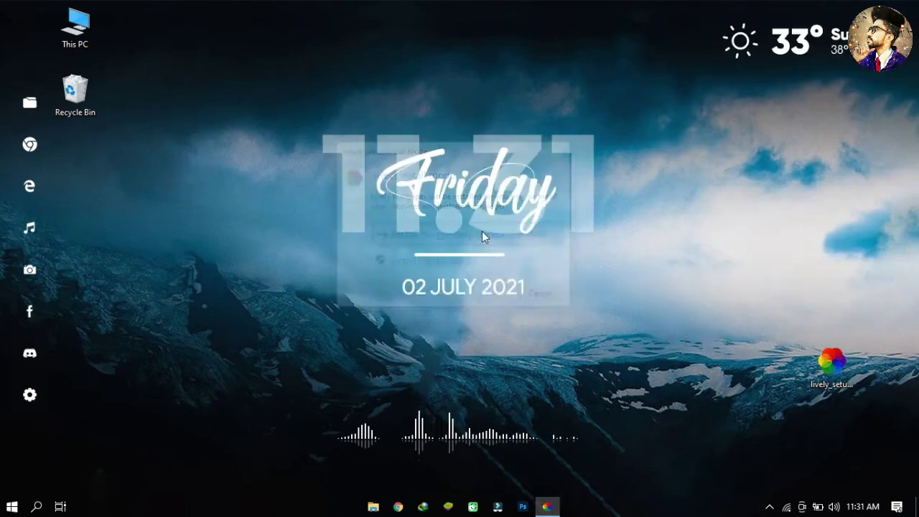
click(503, 288)
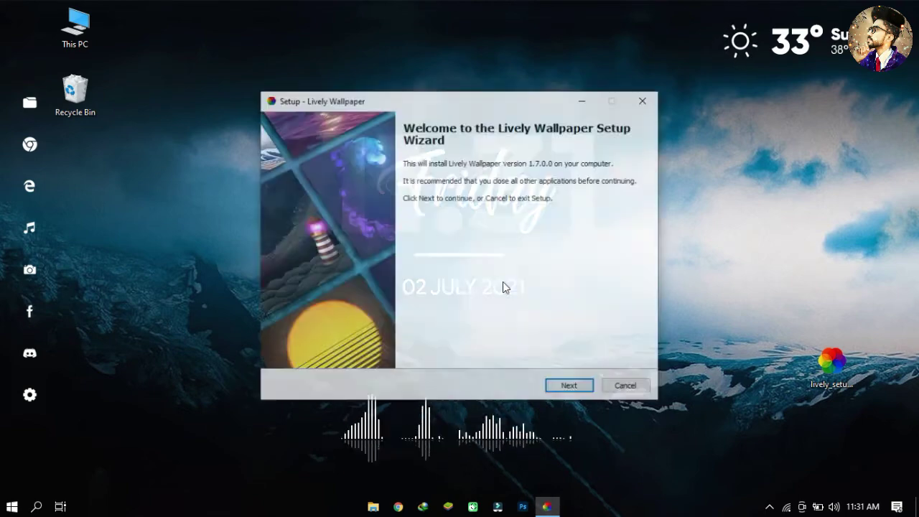
click(568, 386)
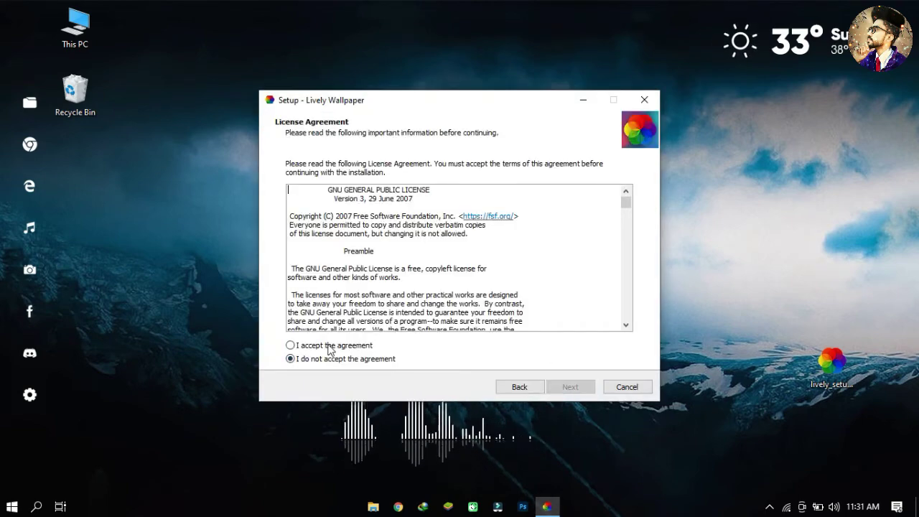
click(291, 346)
click(569, 388)
click(568, 391)
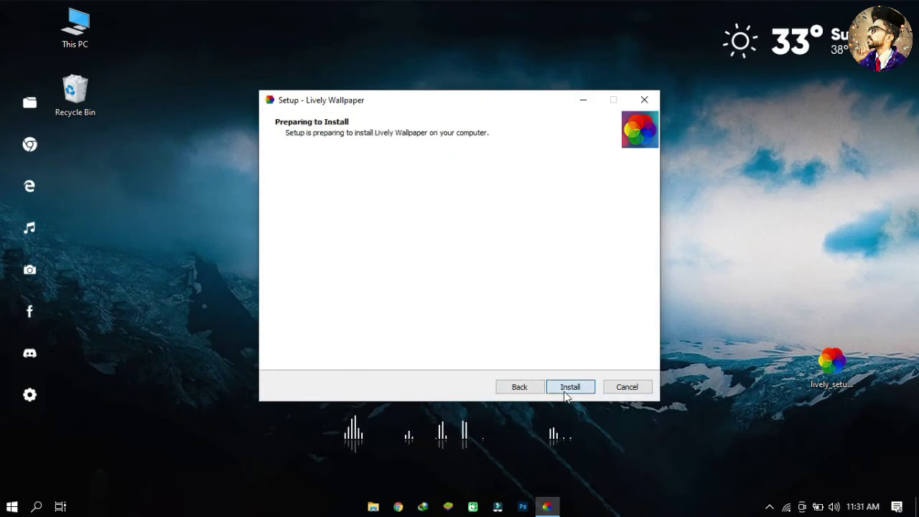
click(567, 391)
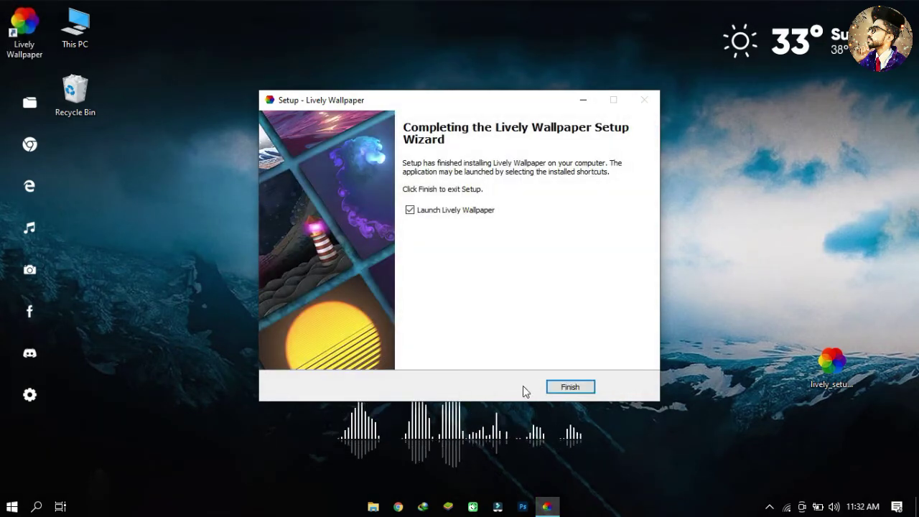
click(568, 387)
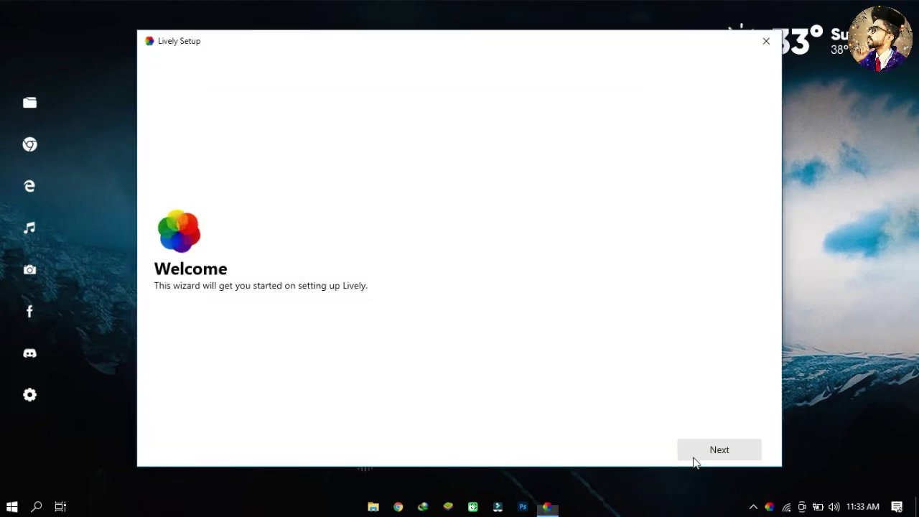
Step: Complete the Lively first-run setup with Start with Windows on and the Lite user interface
click(693, 455)
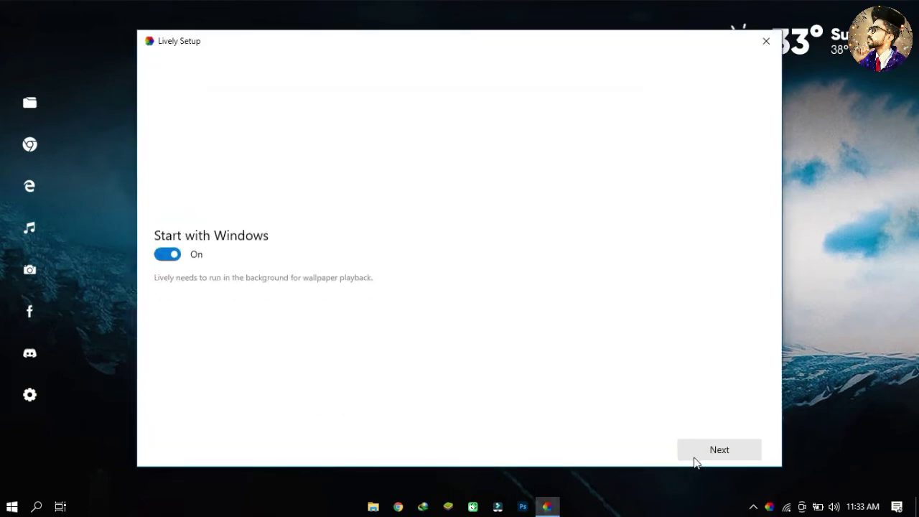
click(695, 459)
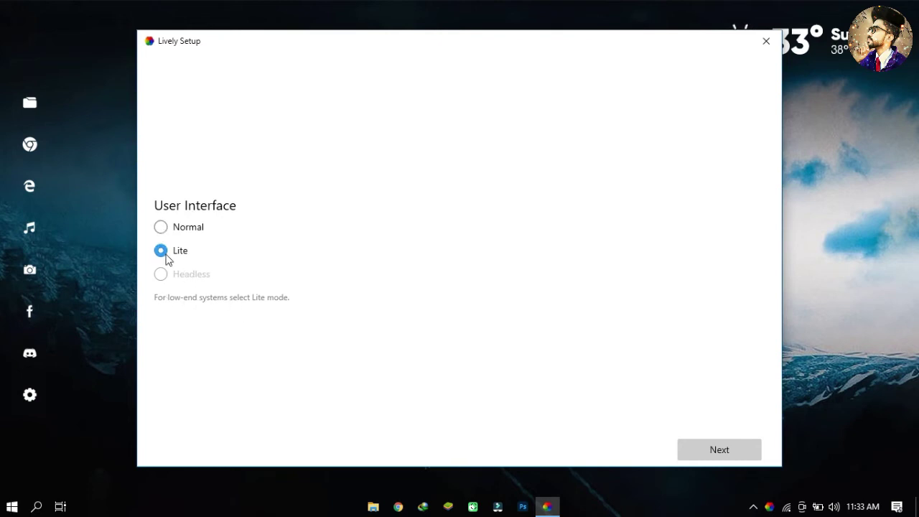
click(722, 455)
click(723, 455)
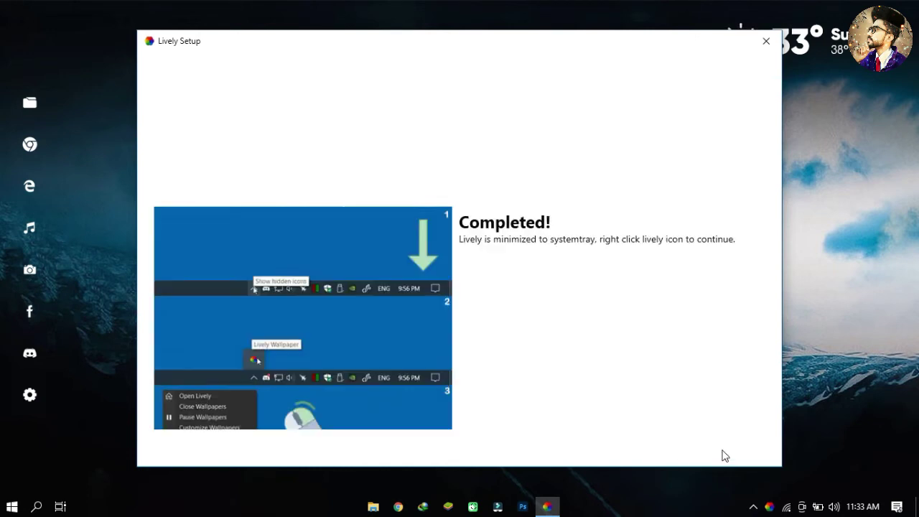
Step: Open Lively's wallpaper library from the system tray, apply the Rain v2 wallpaper, and minimize the library window
click(754, 507)
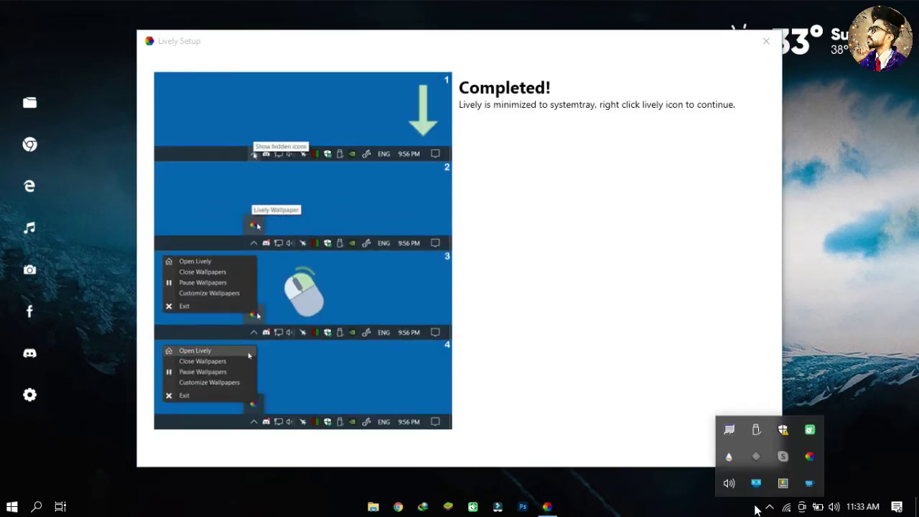
right_click(800, 457)
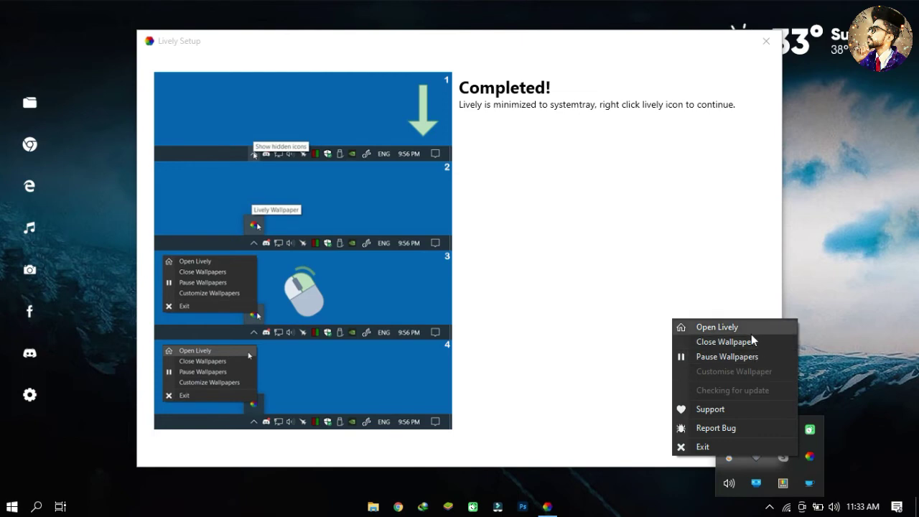
click(751, 334)
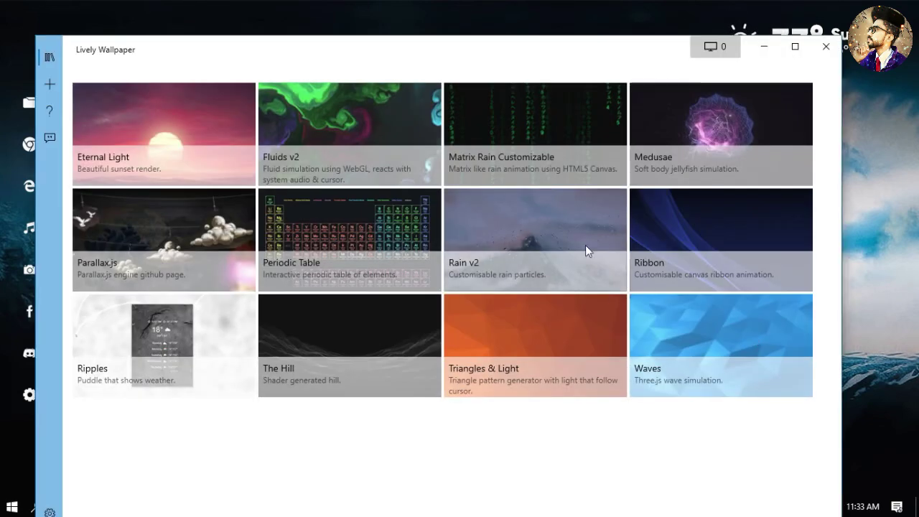
click(764, 48)
Step: Open the customization settings of the running Rain v2 wallpaper from Lively's tray icon and set Brightness to 16
click(769, 508)
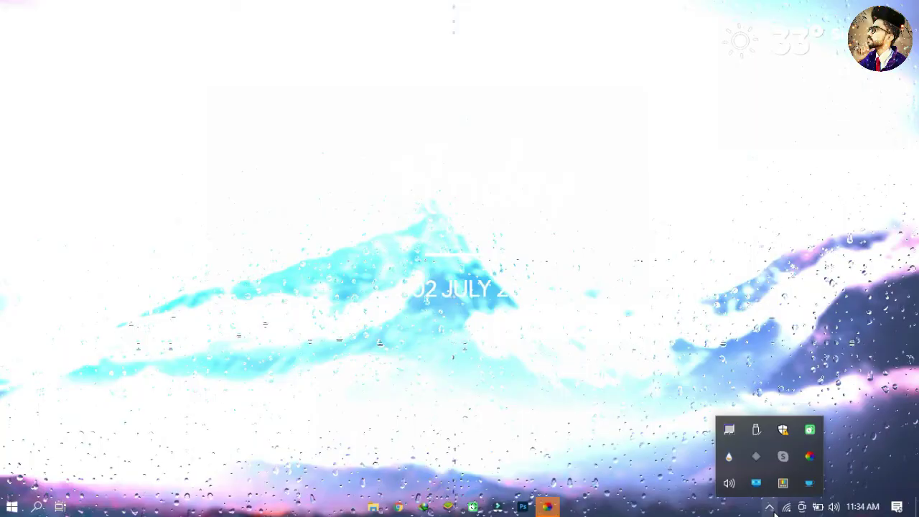
right_click(811, 457)
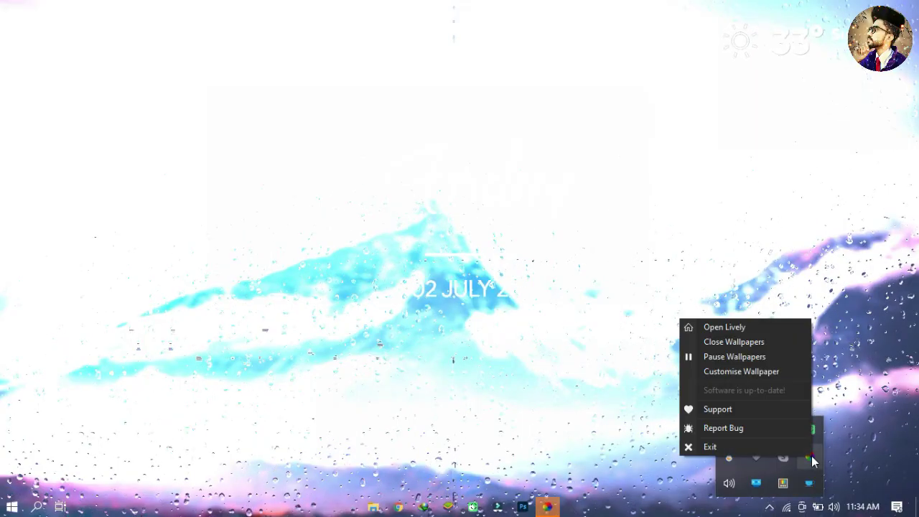
click(750, 373)
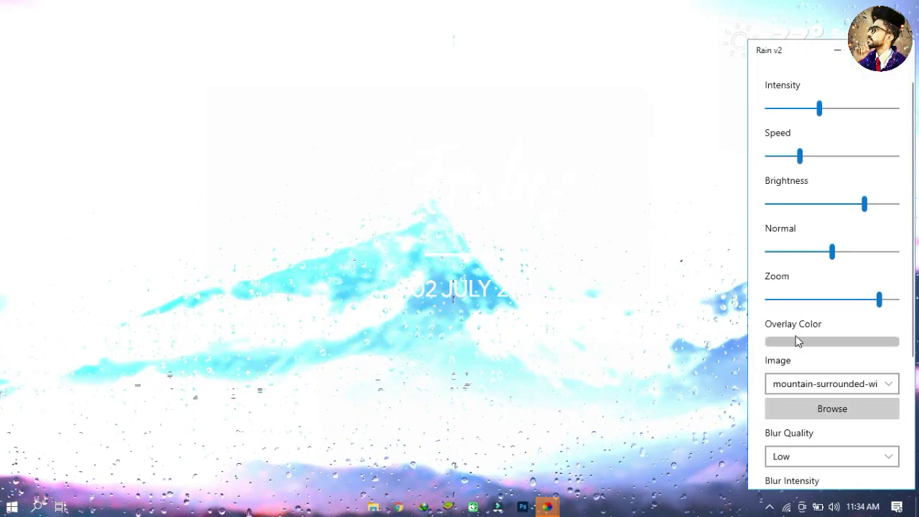
click(789, 204)
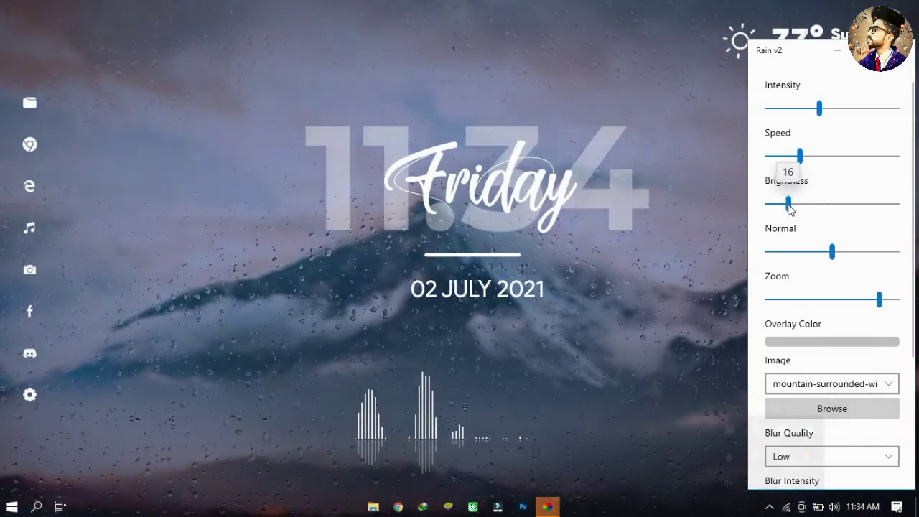
Step: Show the desktop icons, restore the wallpaper image from the Recycle Bin, and close the Recycle Bin window
right_click(575, 58)
mouse_move(695, 69)
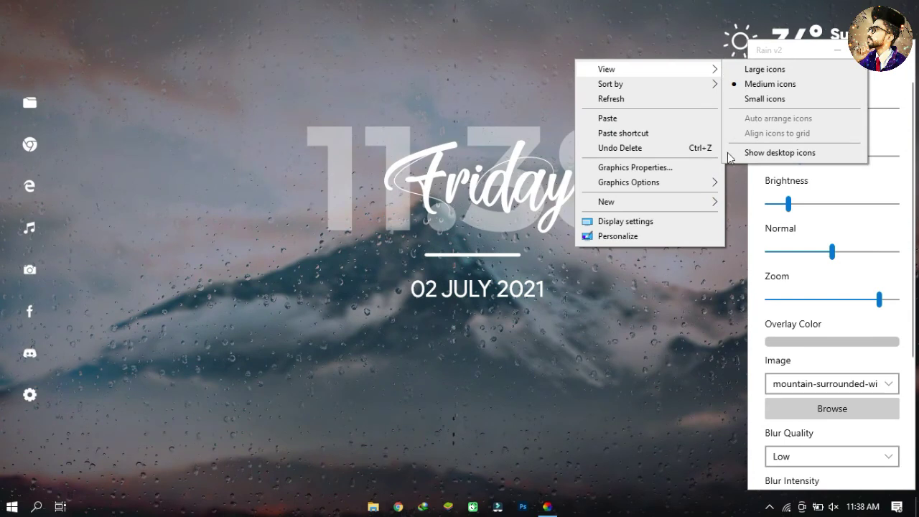
click(734, 152)
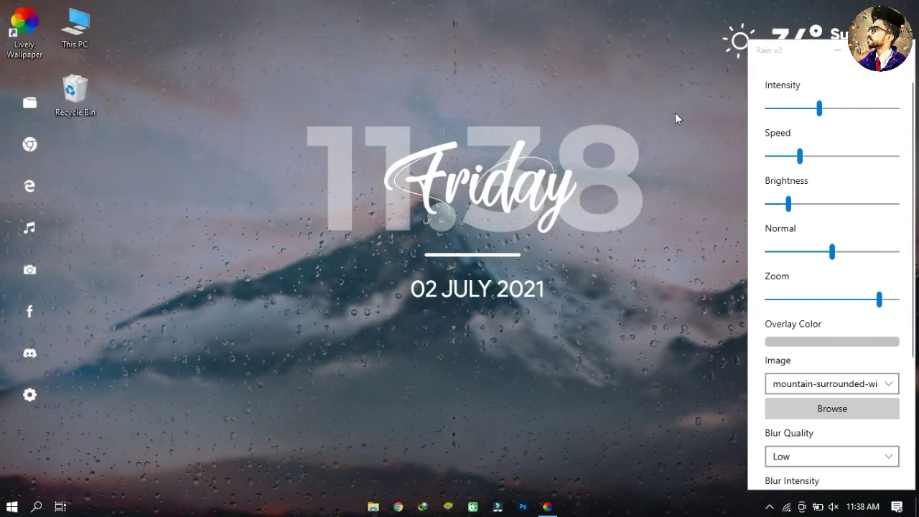
double_click(59, 94)
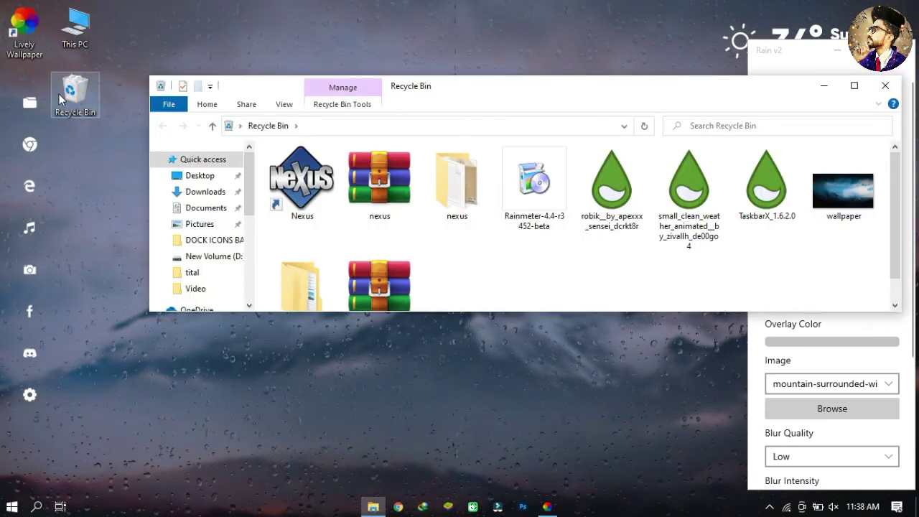
right_click(811, 214)
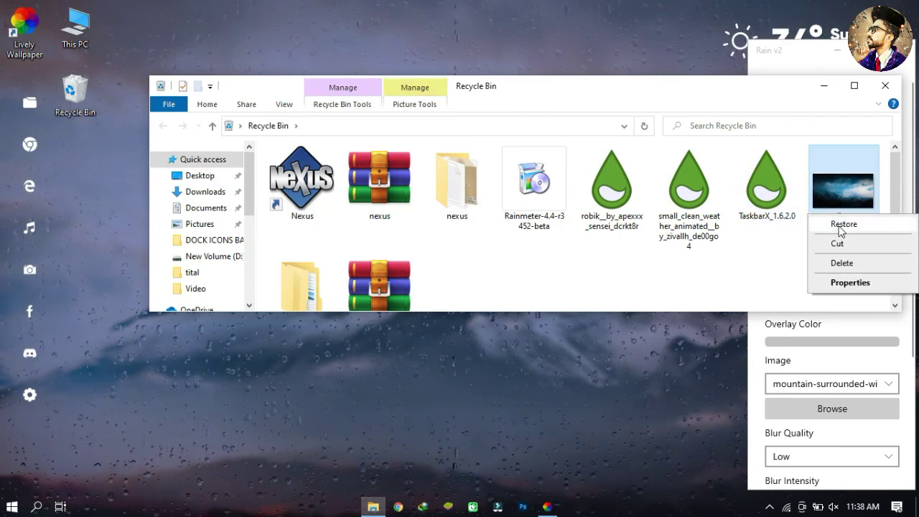
click(844, 225)
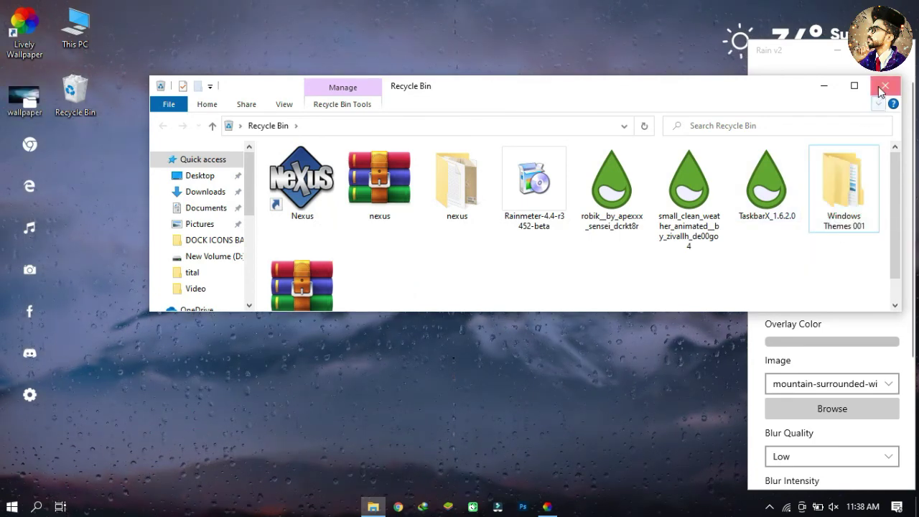
click(884, 86)
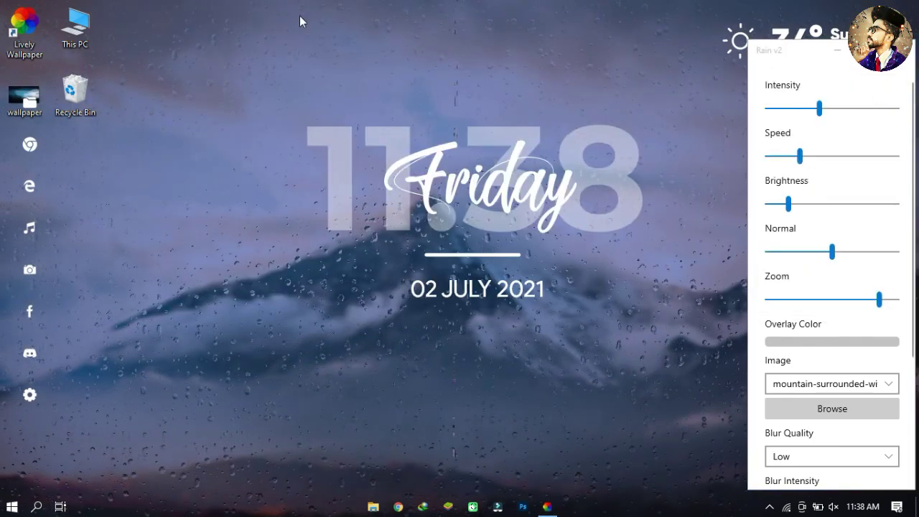
Step: Hide all desktop icons
right_click(285, 14)
mouse_move(345, 23)
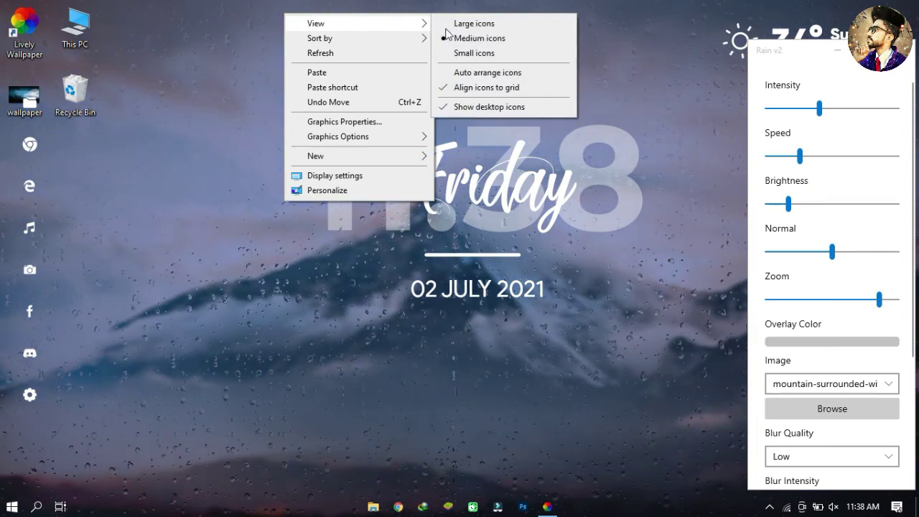
click(477, 108)
Step: Add the wallpaper image from the Desktop folder to Rain v2's image choices, leaving the overlay color unchanged
click(804, 411)
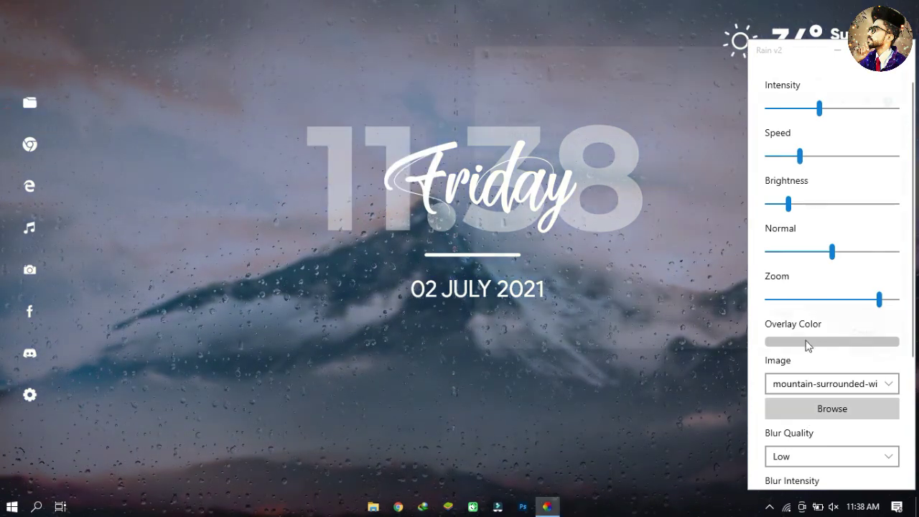
click(517, 257)
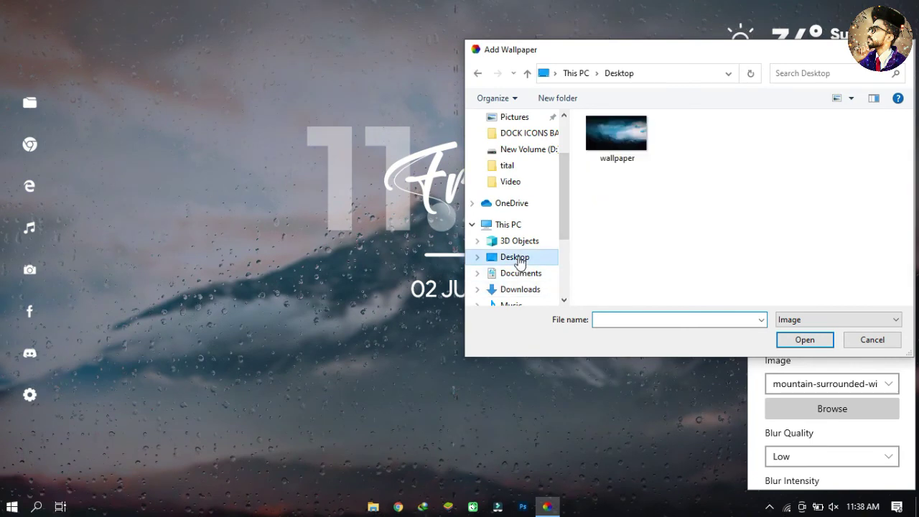
click(625, 130)
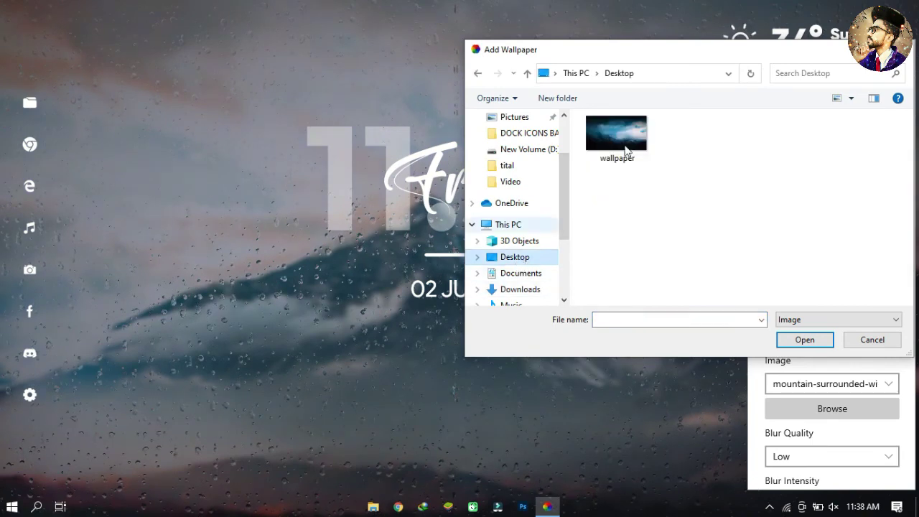
click(785, 343)
click(786, 344)
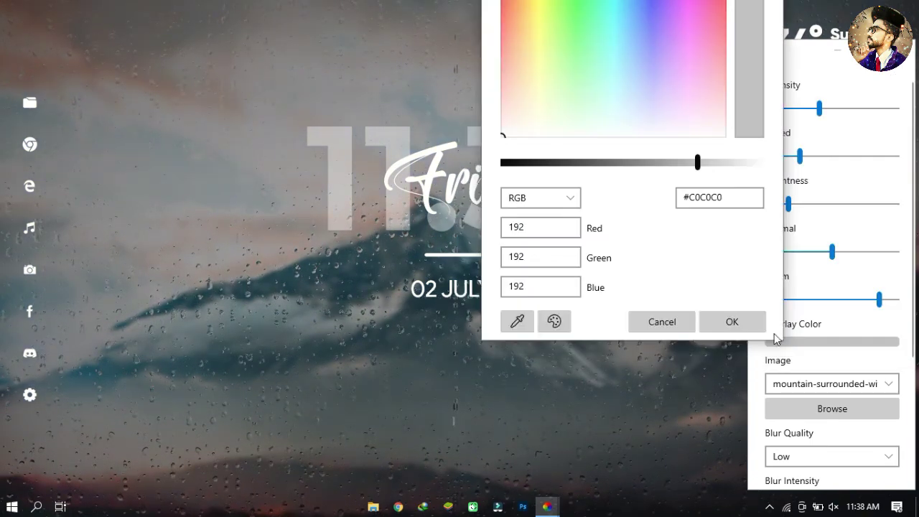
click(751, 323)
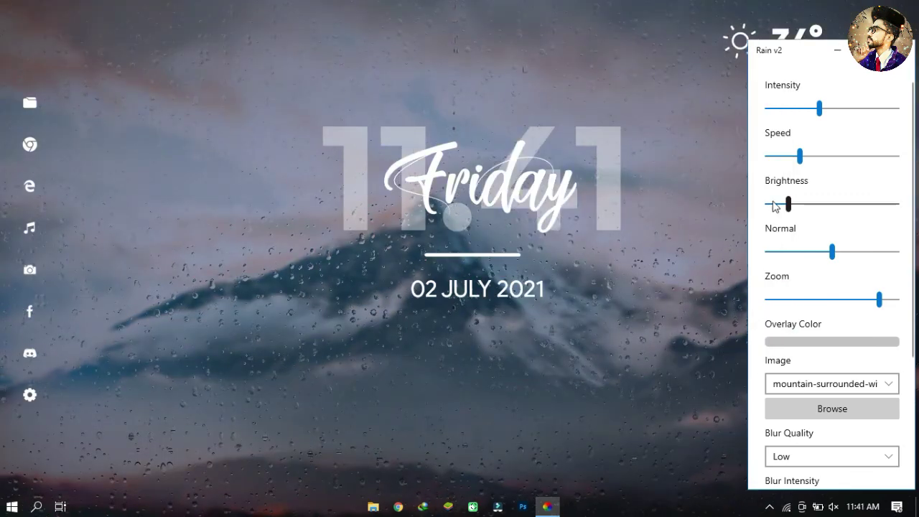
Step: Lower Rain v2's brightness close to its minimum and select wallpaper.jpg as its image
drag(774, 207, 773, 205)
click(823, 383)
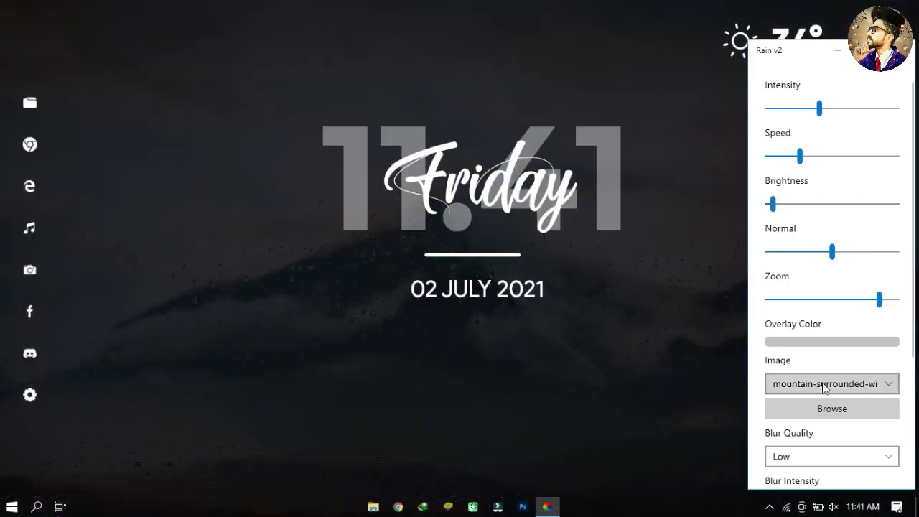
click(798, 428)
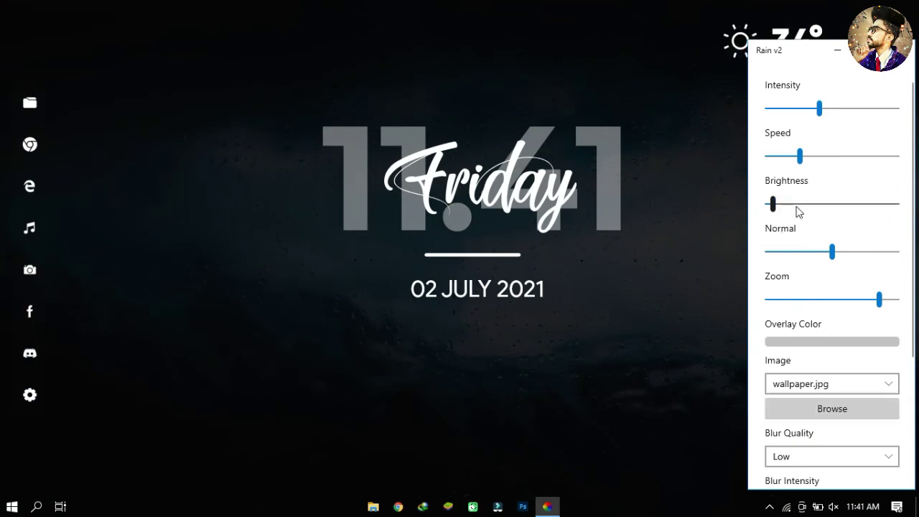
Step: Fine-tune Rain v2 with slightly higher brightness, minimum blur intensity and a higher zoom, and close its customization window
scroll(809, 361, down, 2)
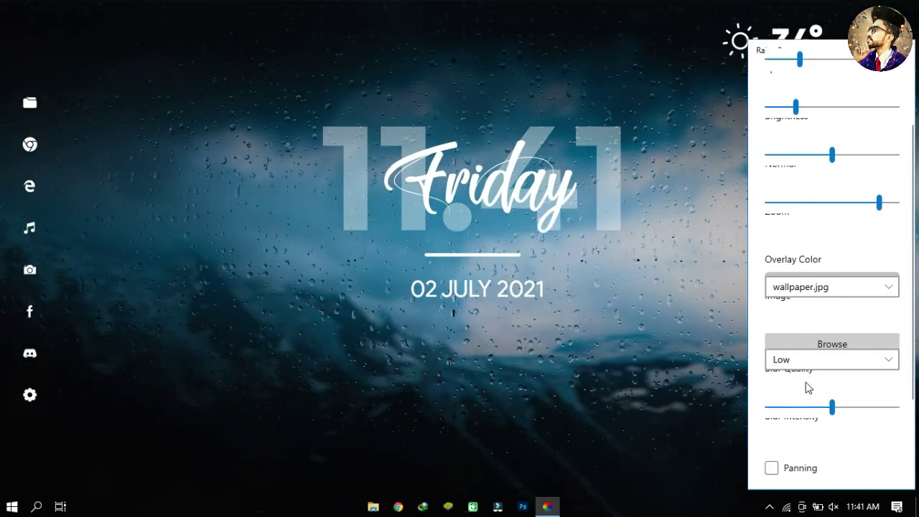
drag(800, 416, 760, 417)
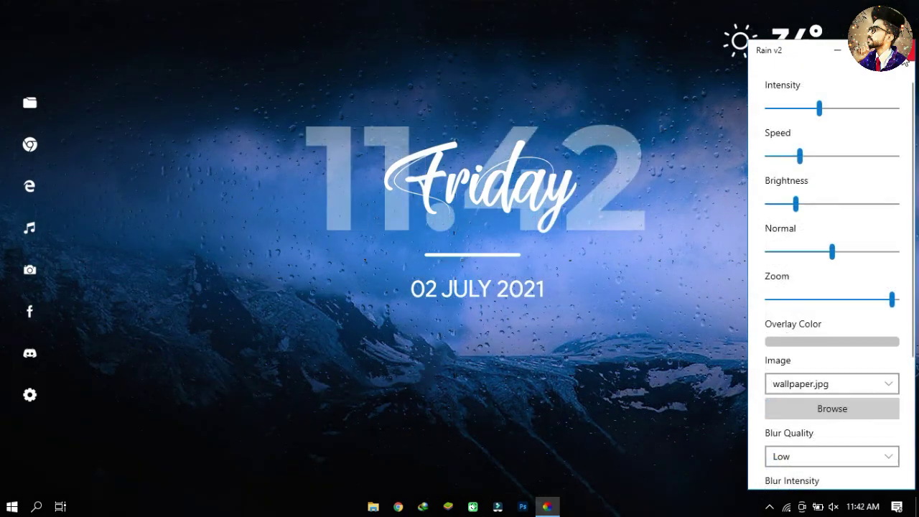
click(906, 50)
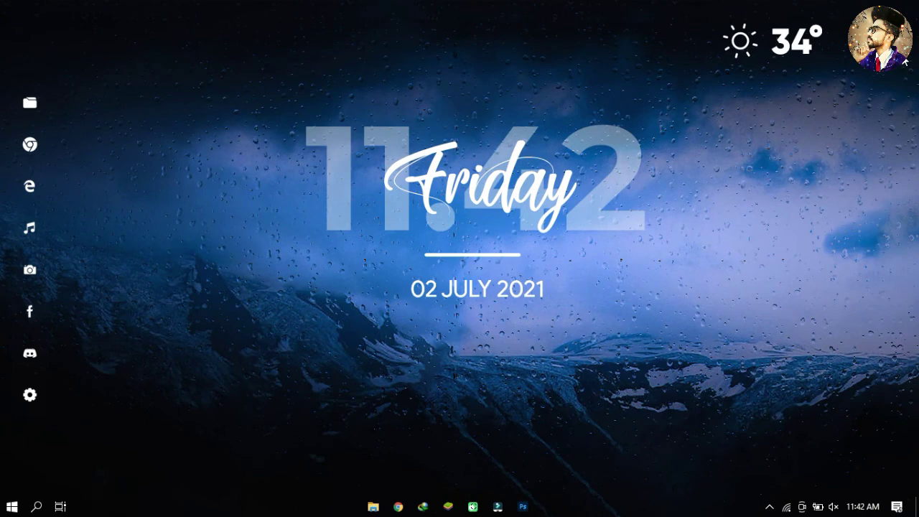
Step: Set the position of the Robik clock skin to On desktop
right_click(615, 146)
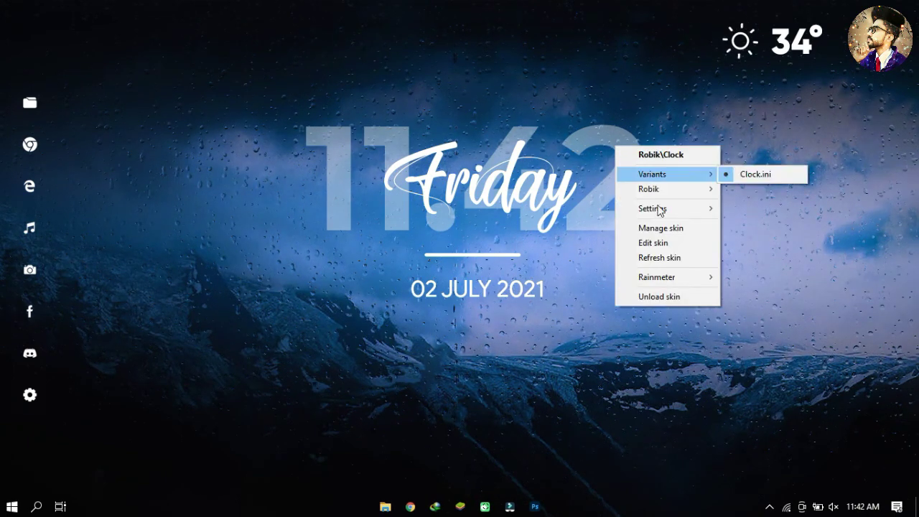
mouse_move(714, 212)
mouse_move(750, 208)
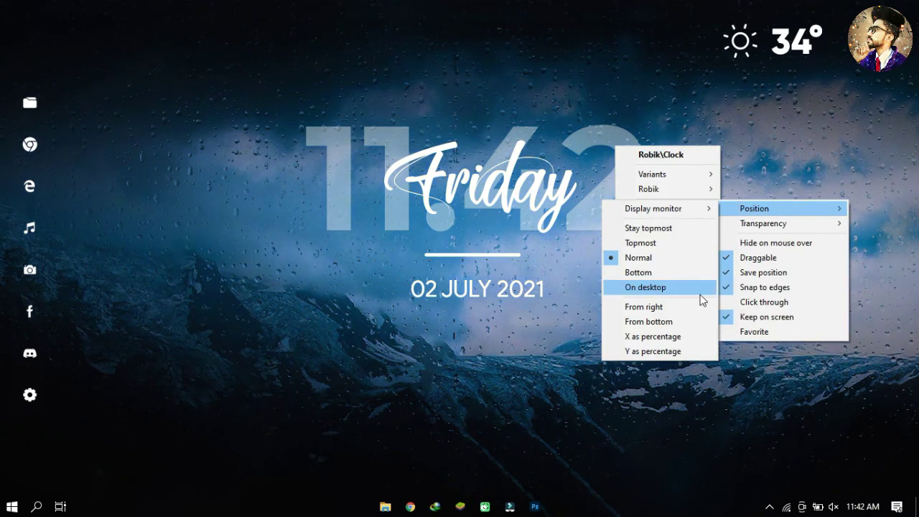
click(689, 288)
Step: Set the position of the Robik visualizer skin to On desktop
right_click(545, 425)
mouse_move(645, 324)
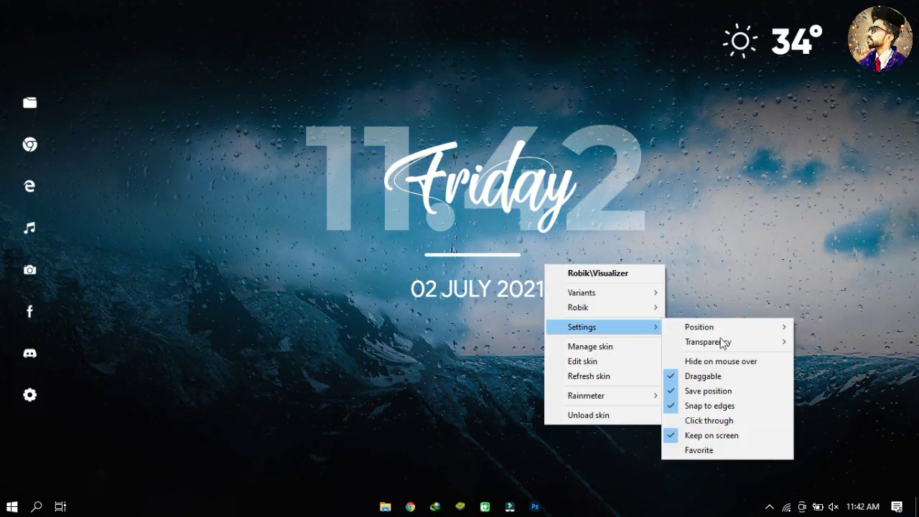
mouse_move(747, 331)
click(811, 406)
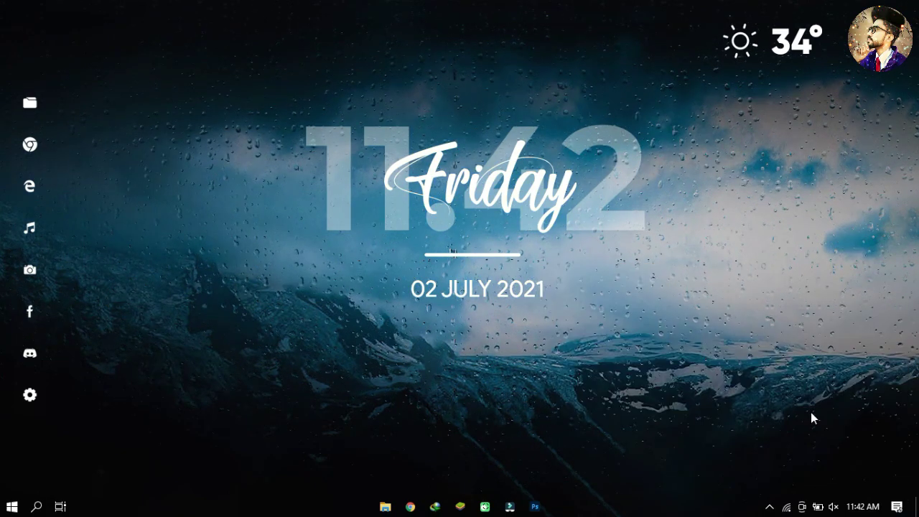
Step: Set the position of the SmallCleanWeather skin to On desktop
right_click(780, 44)
mouse_move(797, 126)
mouse_move(678, 122)
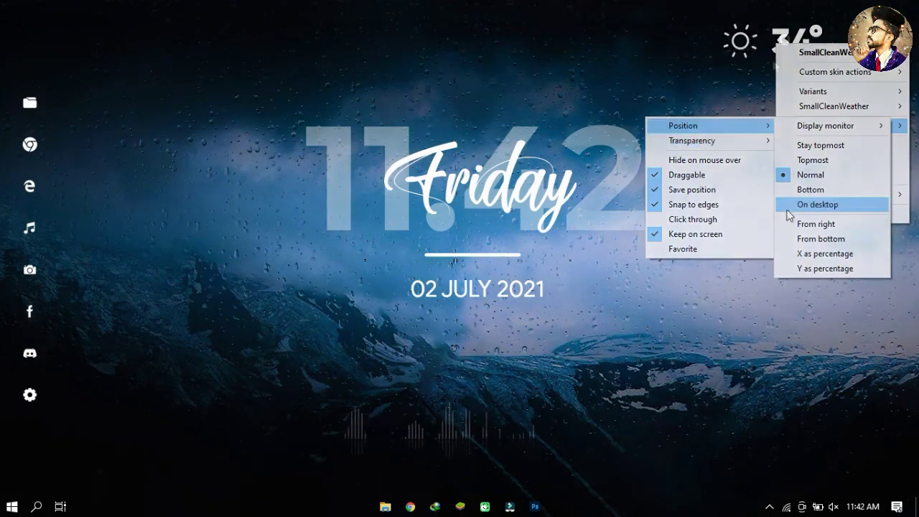
click(818, 204)
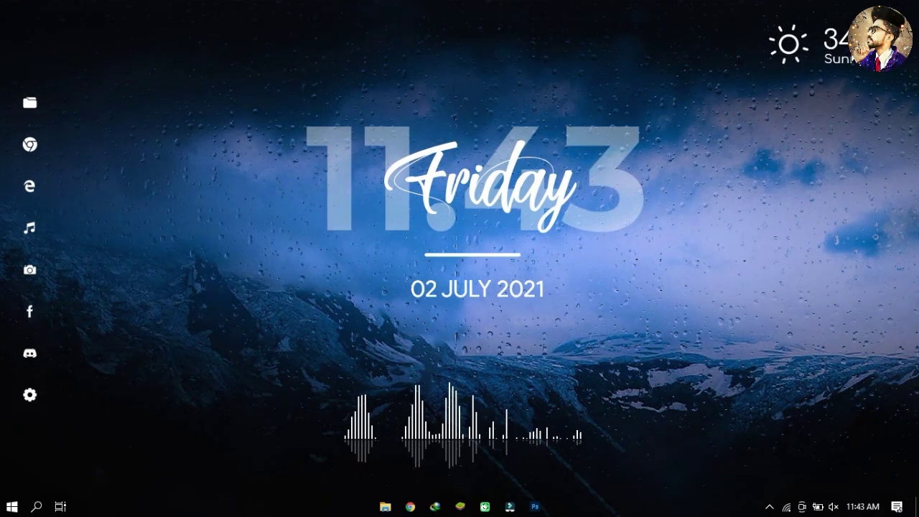
Step: Disable dragging for all Rainmeter skins from Rainmeter's tray icon
click(770, 507)
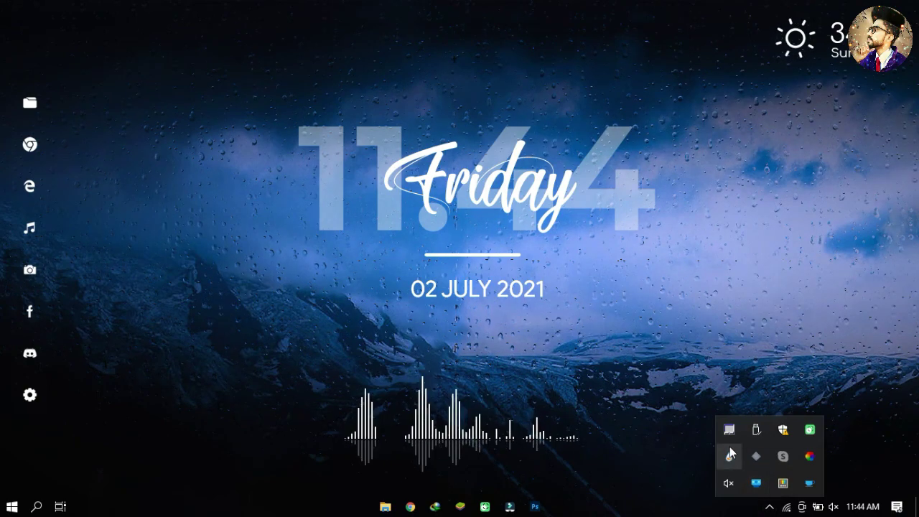
right_click(731, 447)
mouse_move(765, 250)
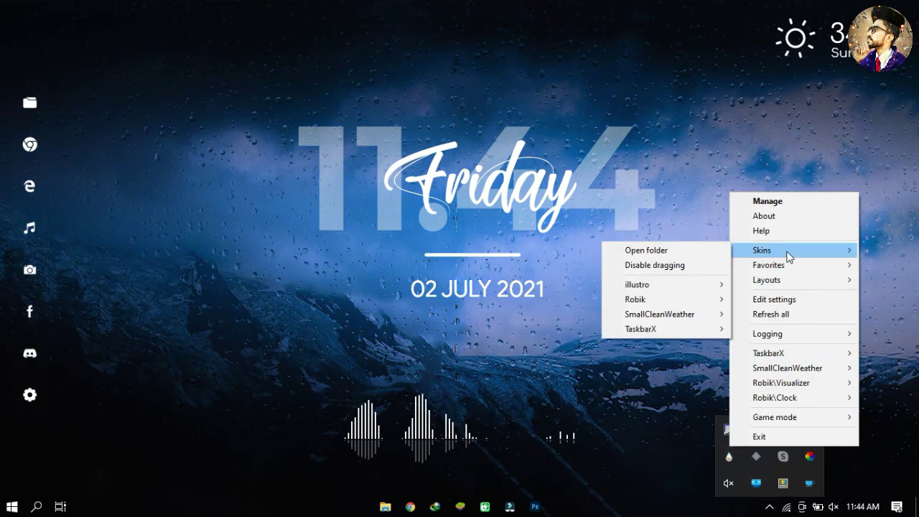
click(645, 265)
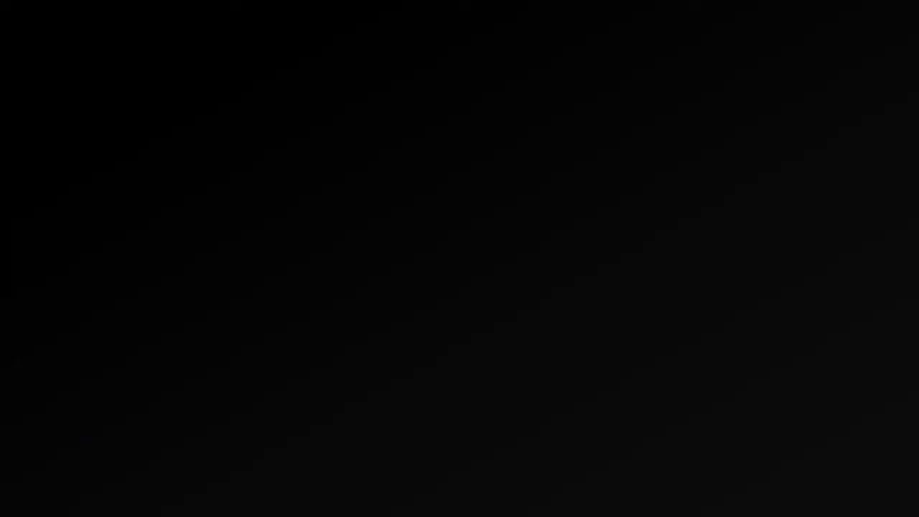